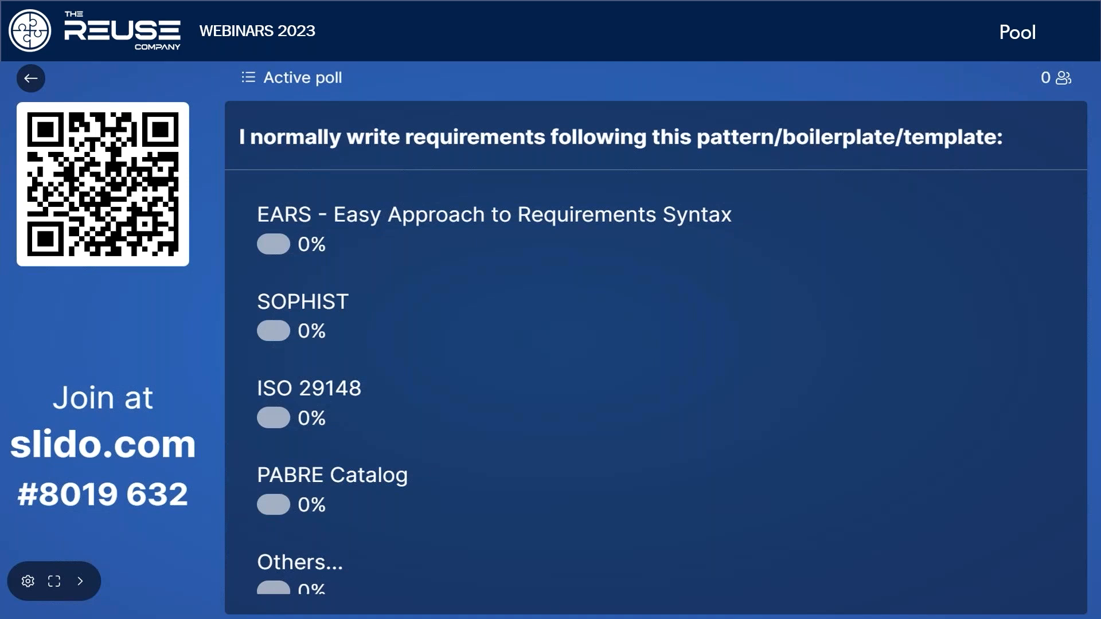
Bring the browser window with the live poll on requirements patterns onto this screen, view its results maximized, and move it away again.
drag(1100, 208, 427, 206)
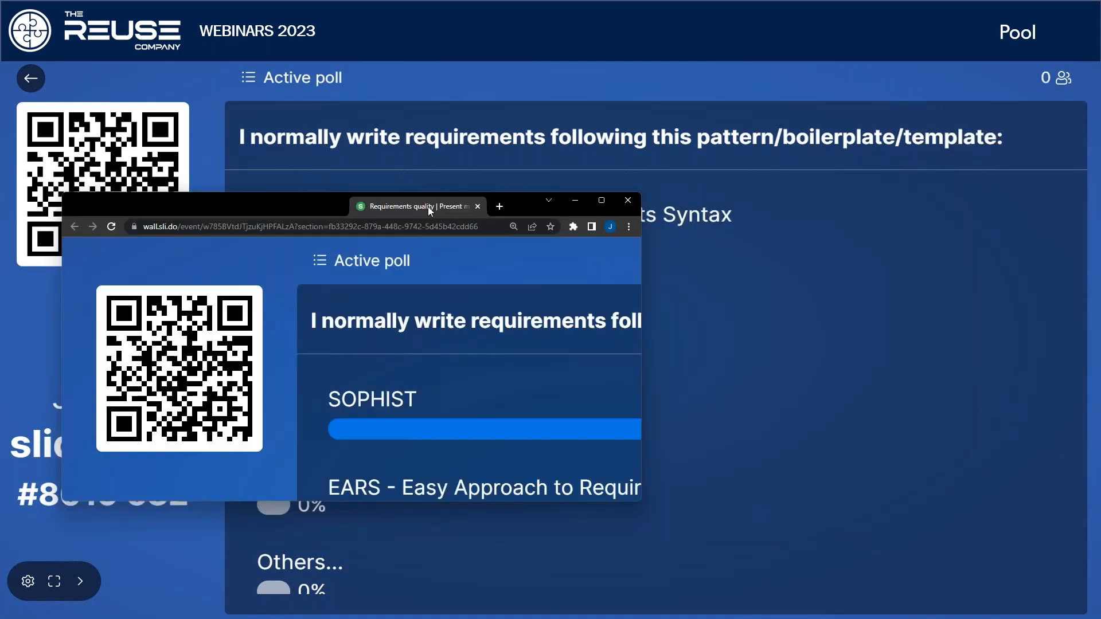
click(605, 200)
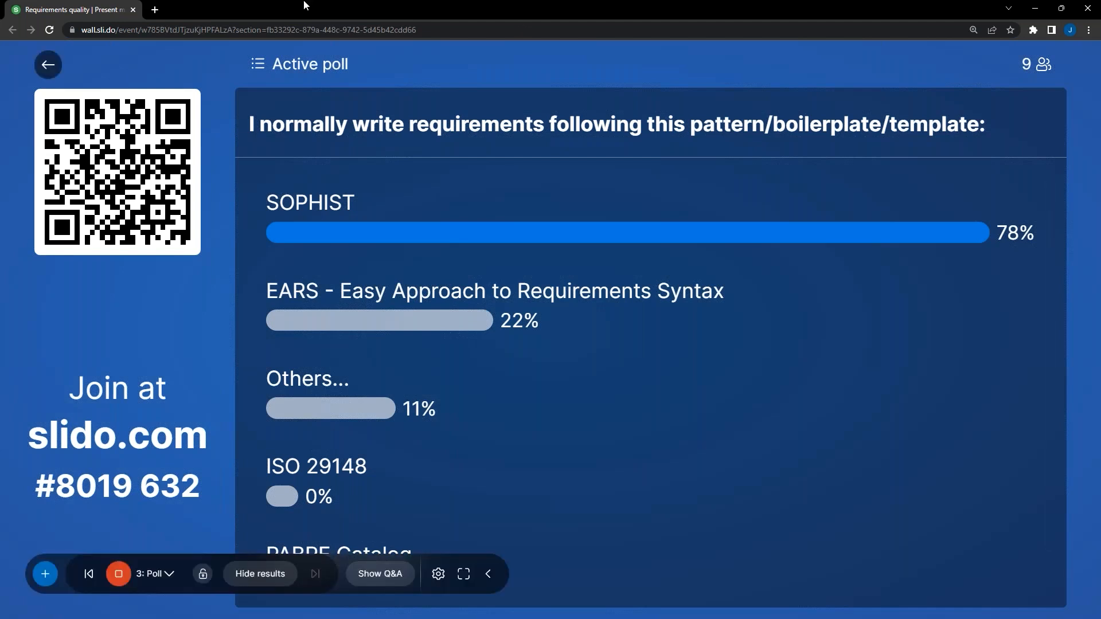
drag(381, 14, 1100, 143)
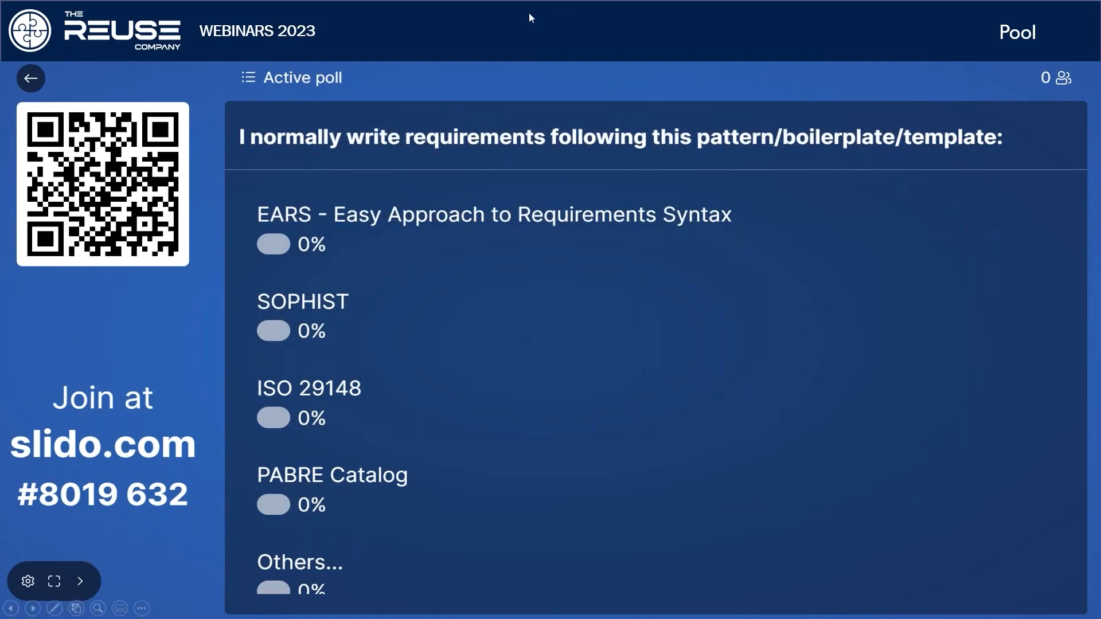
Advance the presentation to the Demo slide, open its linked video despite the file prompt, and play it maximized in Media Player.
key(Right)
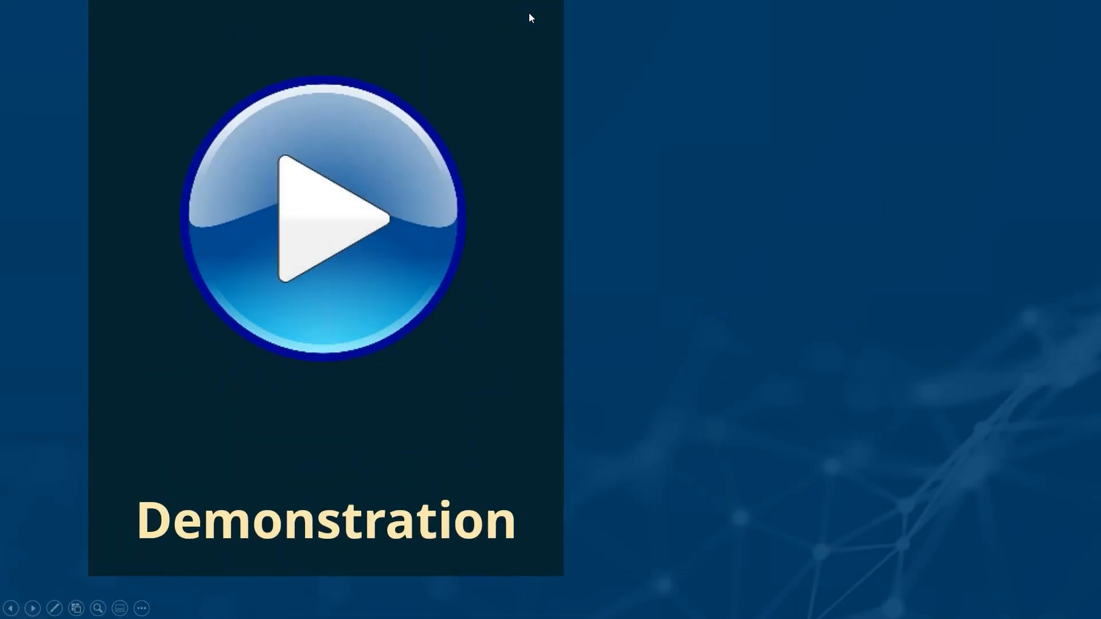
click(648, 271)
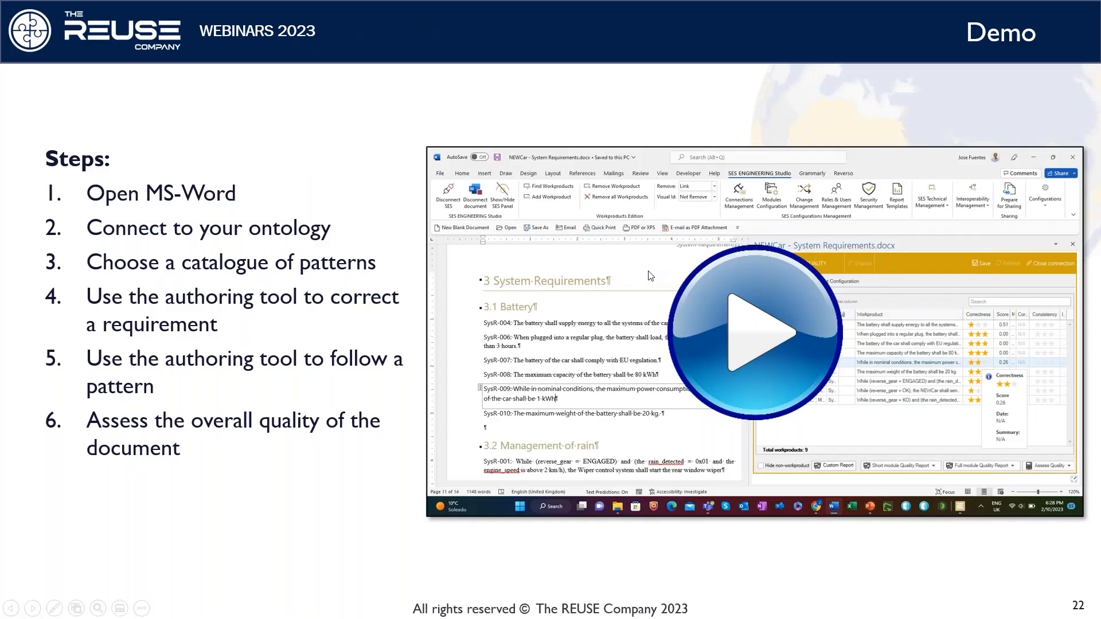
click(719, 341)
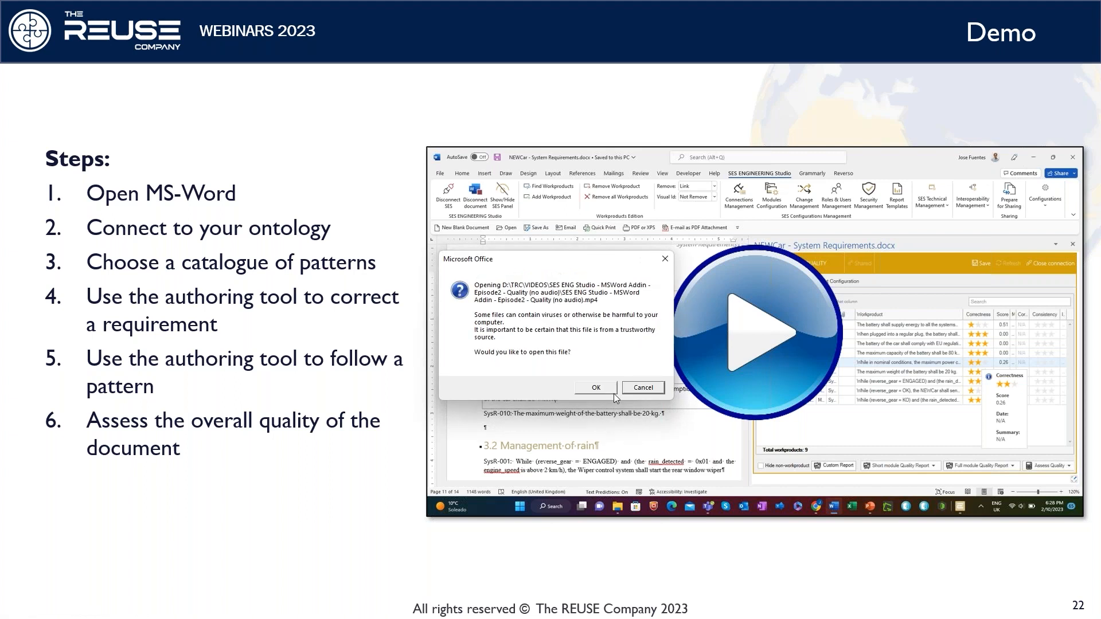
click(597, 386)
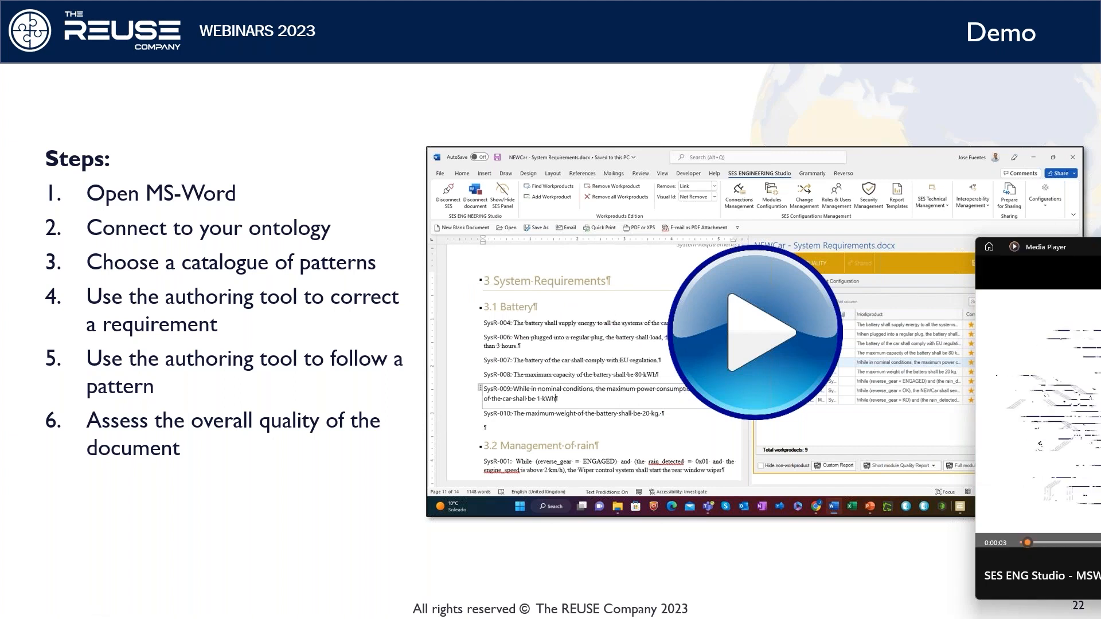
drag(1059, 252, 180, 250)
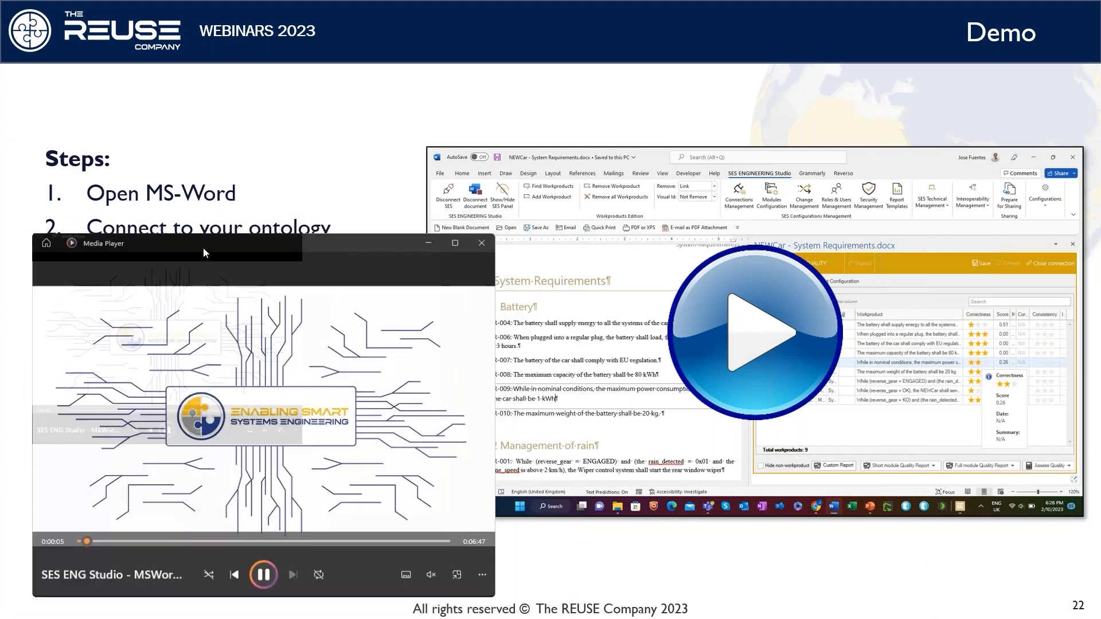
double_click(203, 246)
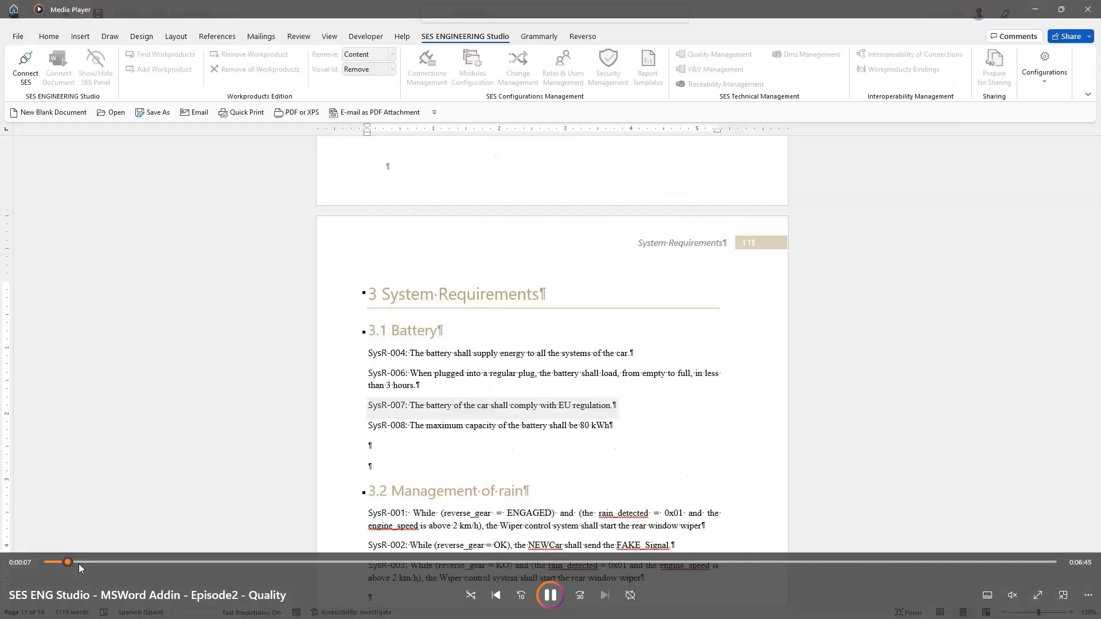
click(77, 563)
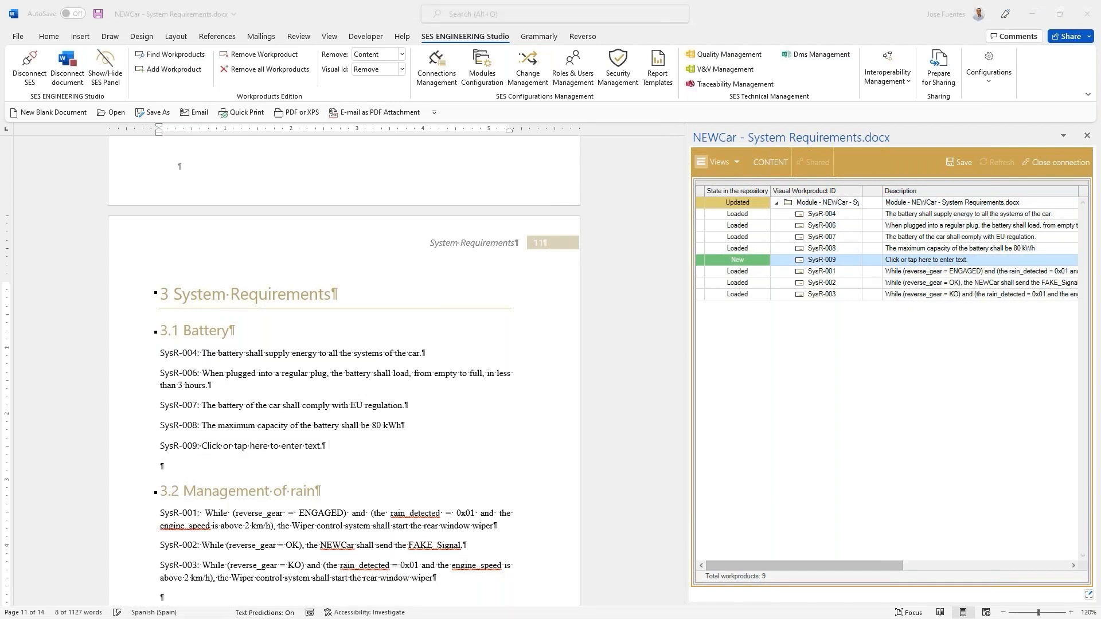
Write requirement SysR-009 as "The car should be designed to provide a lot of autonomy." and switch to the Quality view.
click(223, 449)
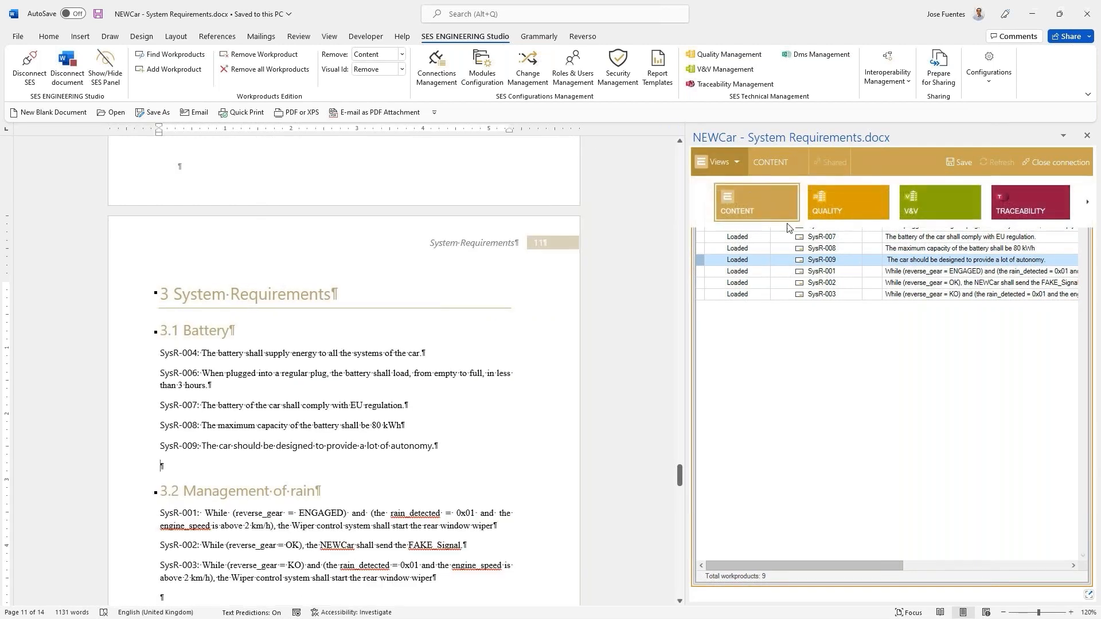
click(840, 215)
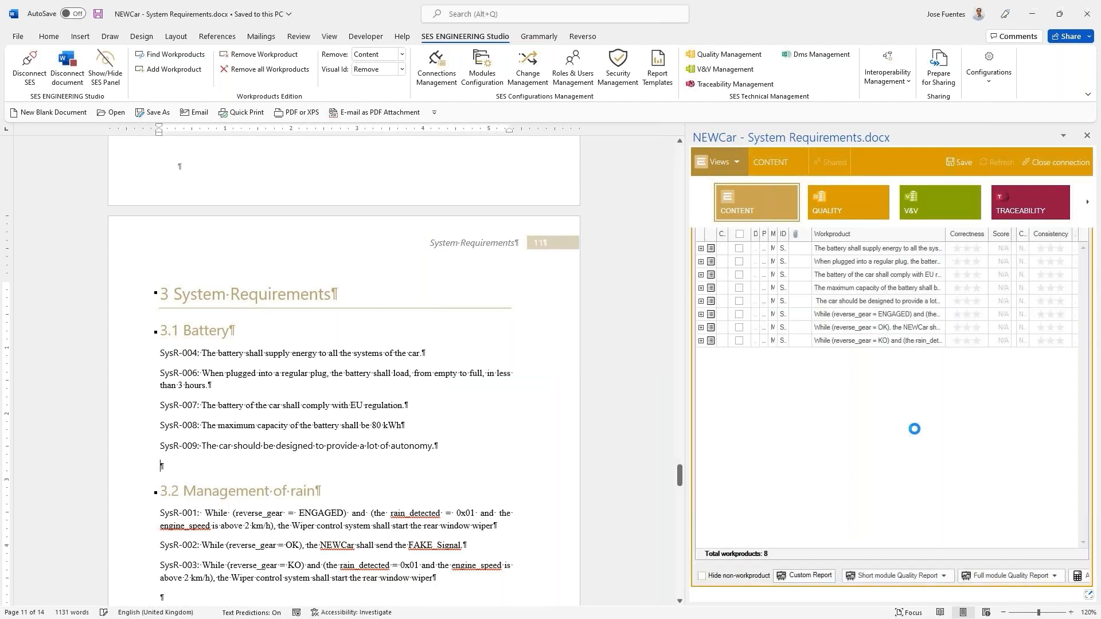
Choose metrics template "3 - TRC vs INCOSE 2019, DOMAIN & NON DOMAIN DEPENDENT METRICS + COMPLETENESS (AUTHORING)" for the NEWCar module in the project configuration.
click(801, 188)
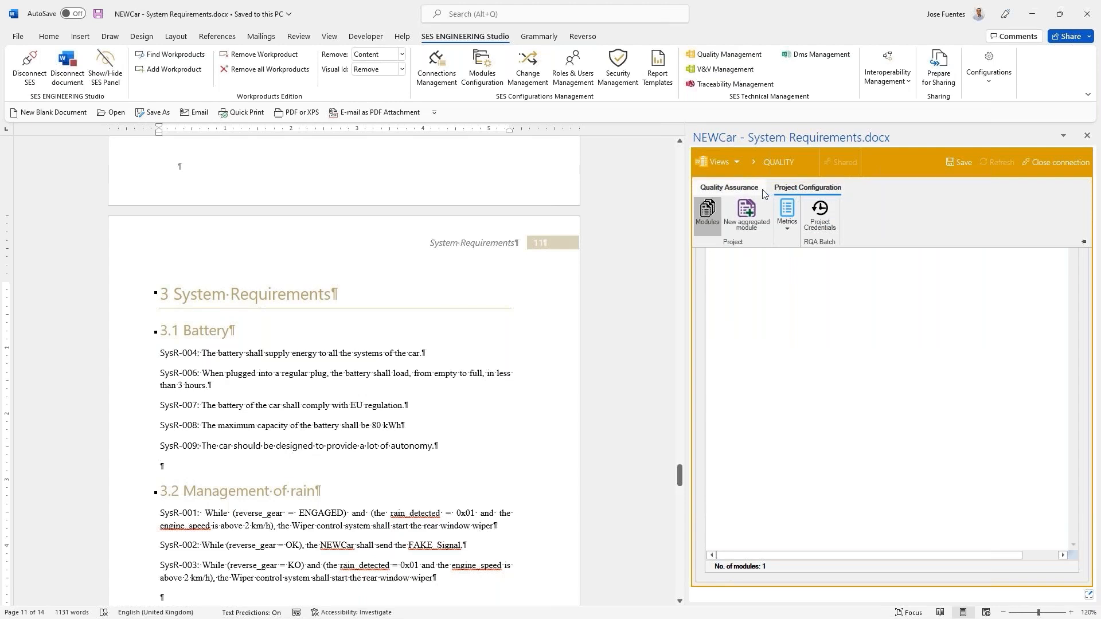
double_click(910, 252)
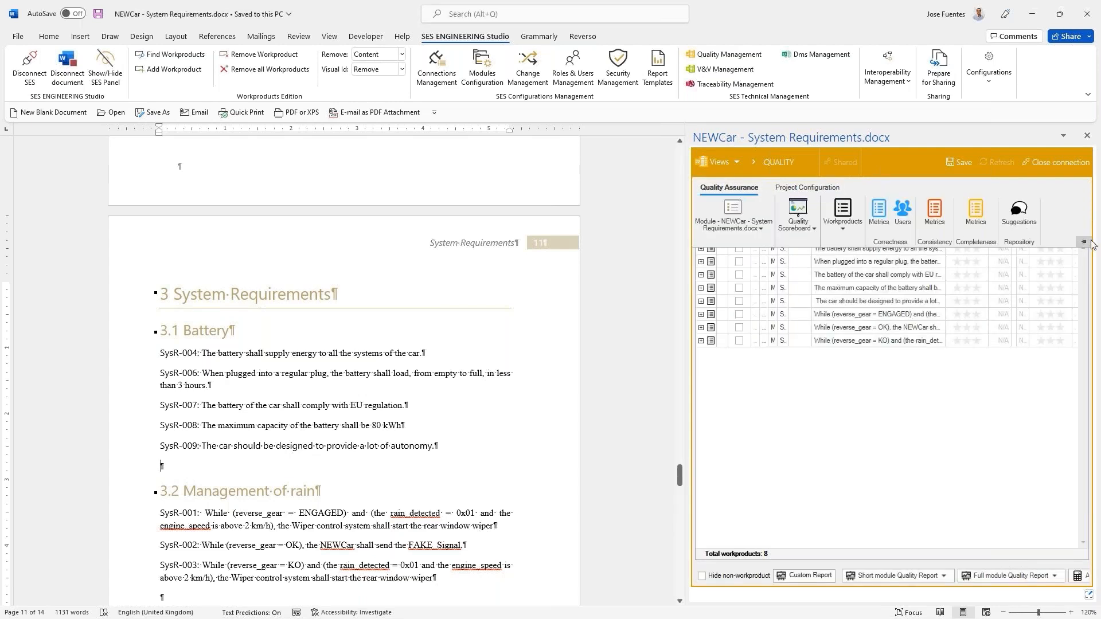
click(1083, 241)
click(795, 188)
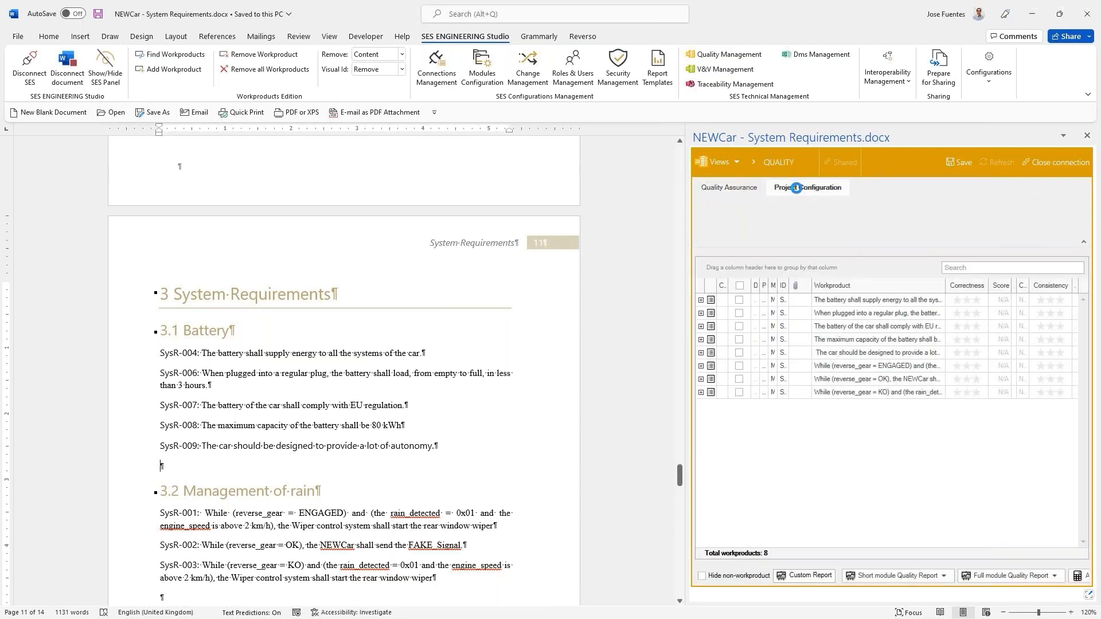
right_click(842, 283)
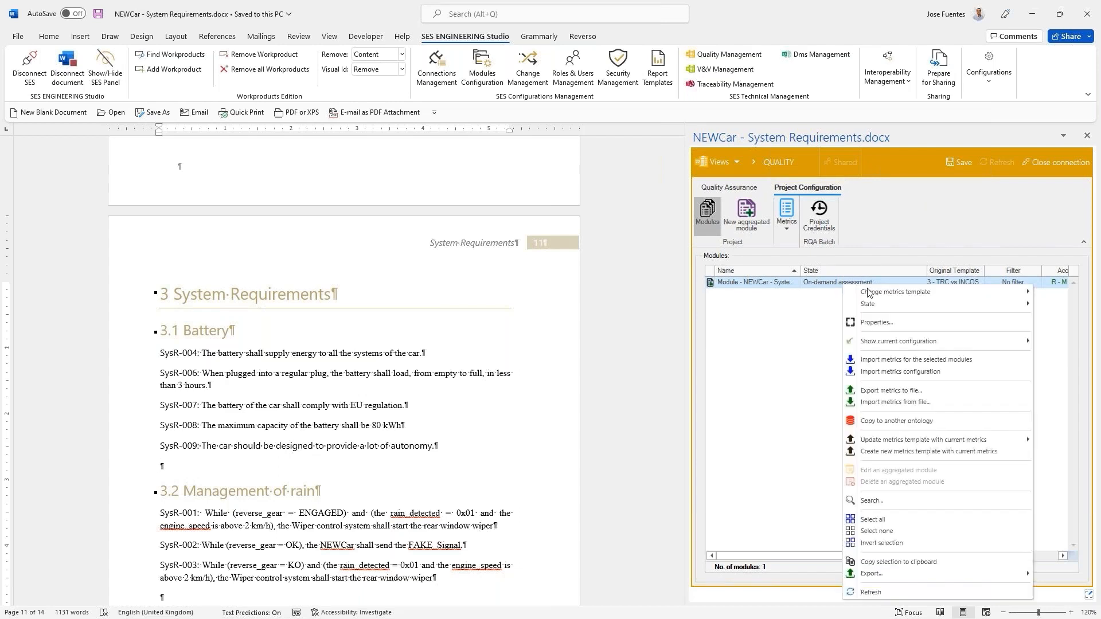
mouse_move(891, 290)
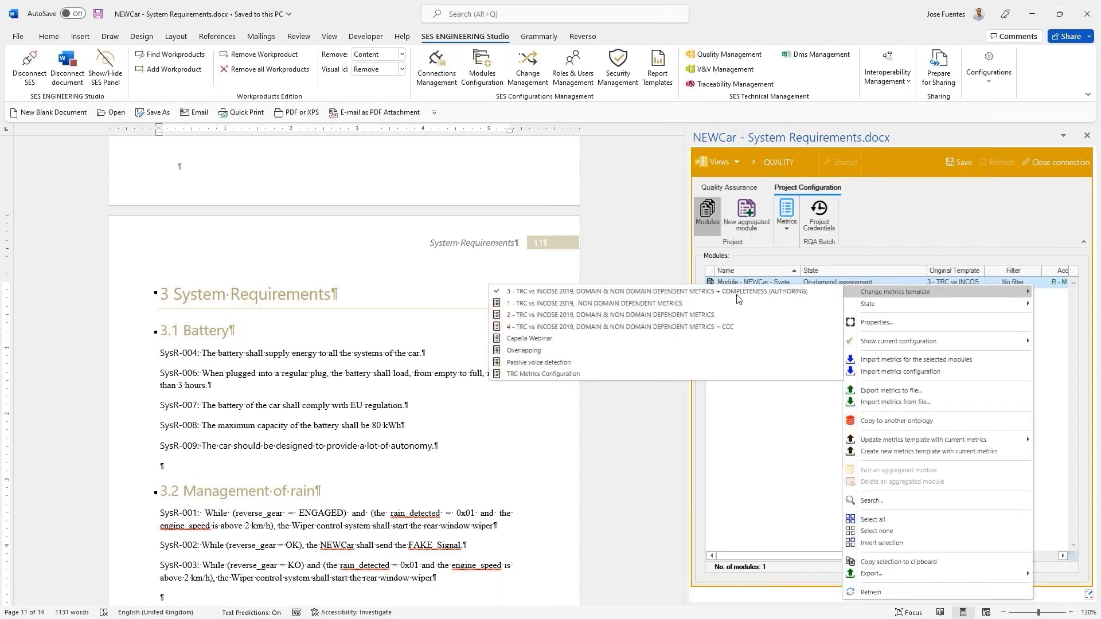
click(766, 293)
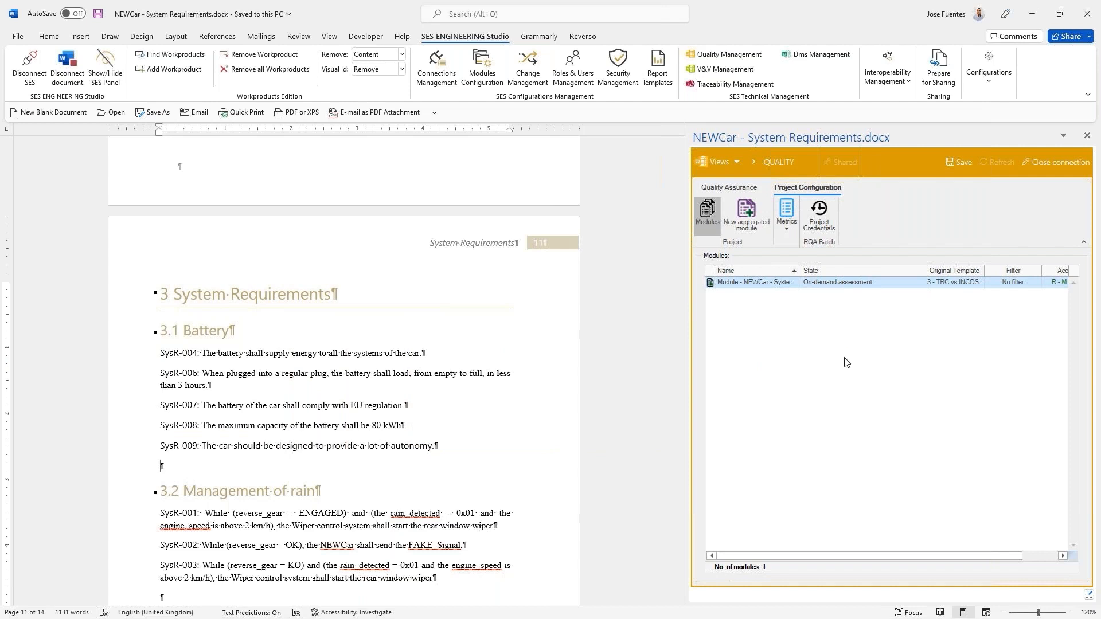
Open SysR-009 in the authoring tool and inspect its banned modal verb, passive voice and imprecise quantifier metrics.
click(745, 188)
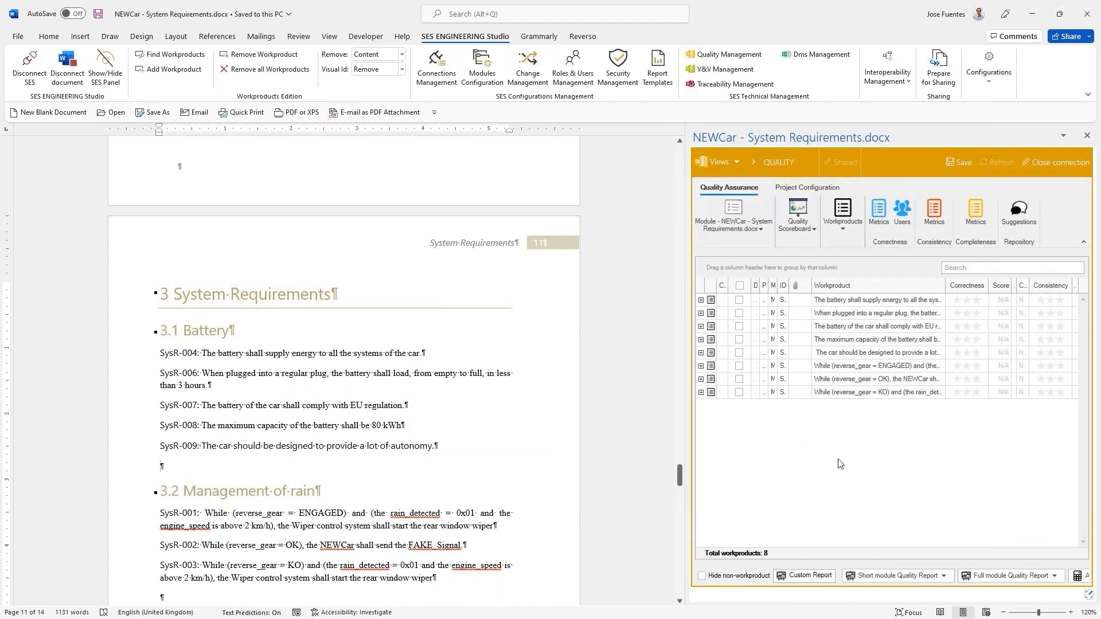
click(843, 354)
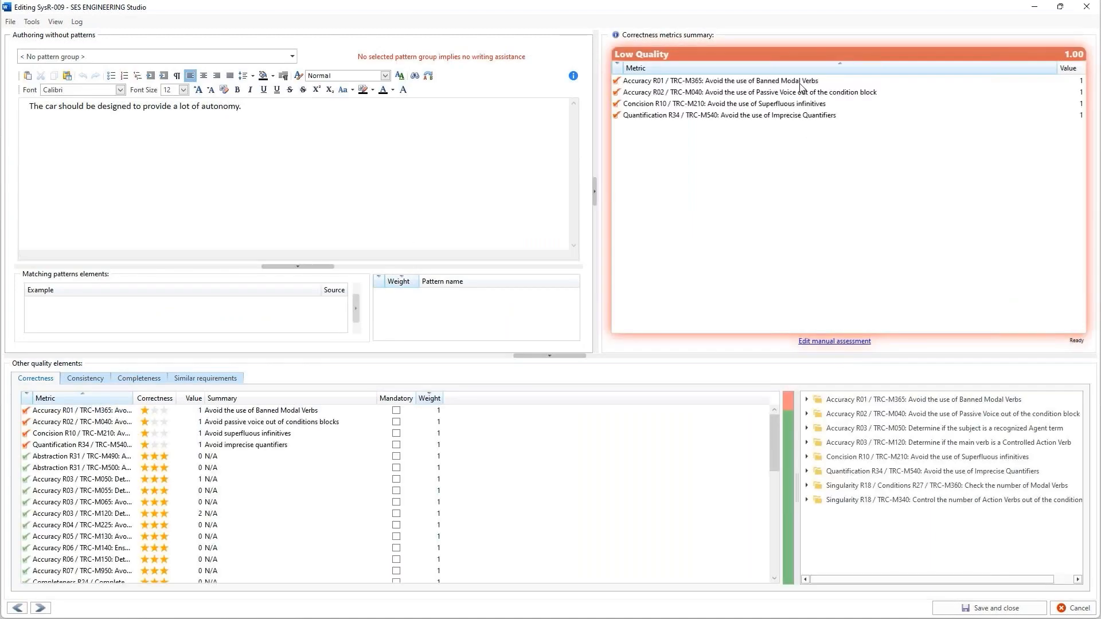
click(800, 81)
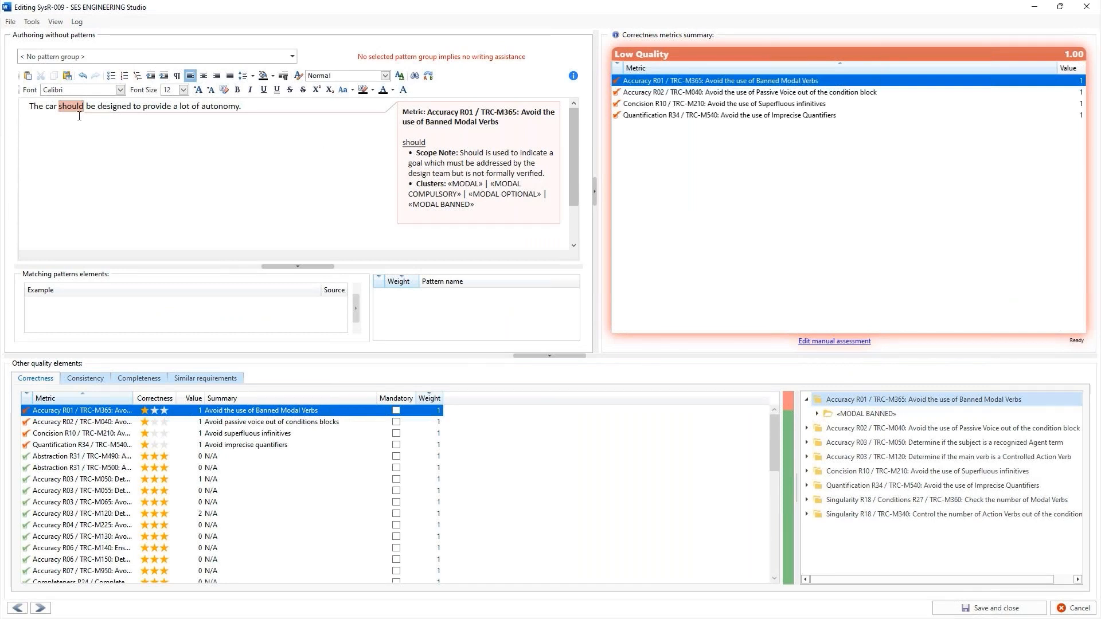
click(831, 95)
click(776, 117)
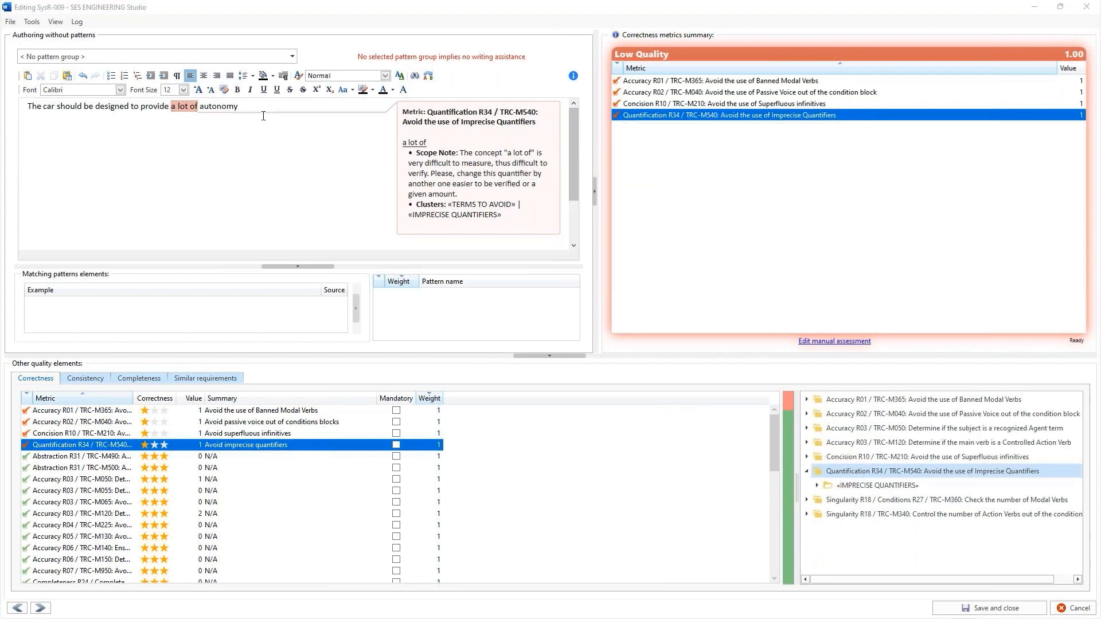
Rewrite SysR-009 as "While in nominal conditions, the maximum power consumption per kilometer of the car shall be 1 kWh" and save it.
drag(57, 107, 239, 107)
key(ctrl+a)
key(Delete)
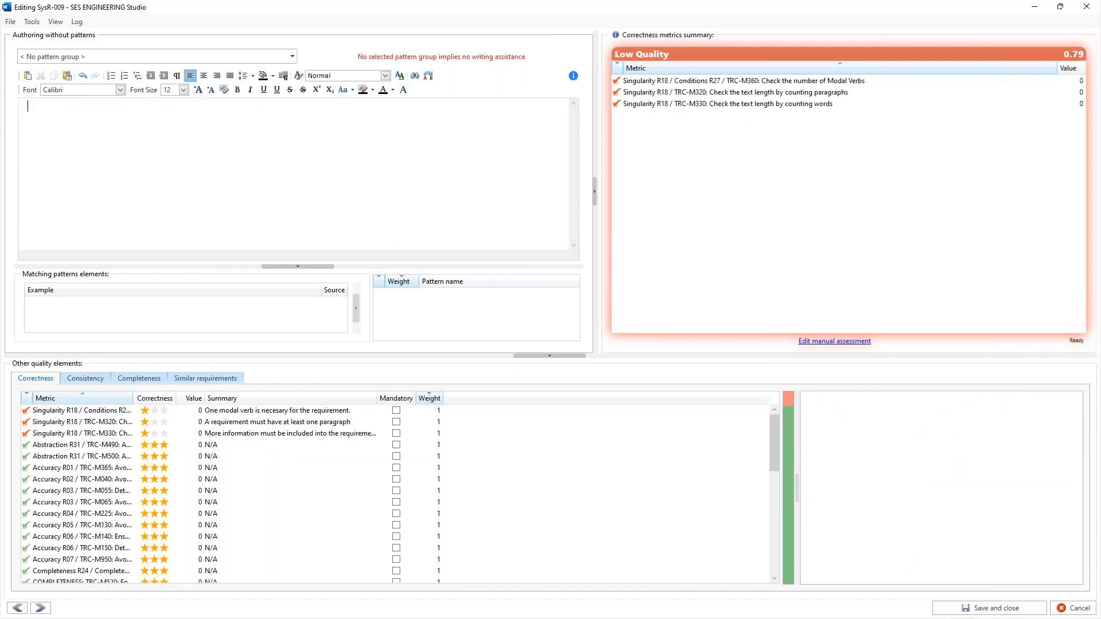
text(While in nominal conditions, the maximum power consumption per kilometer of the car shall be 1 kWh)
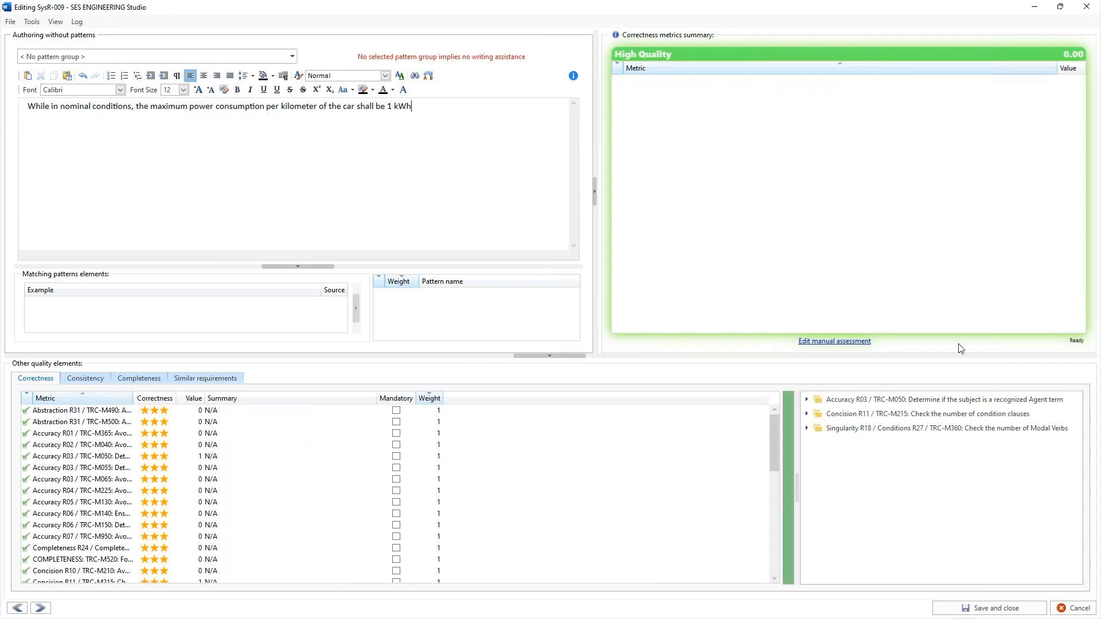
click(998, 607)
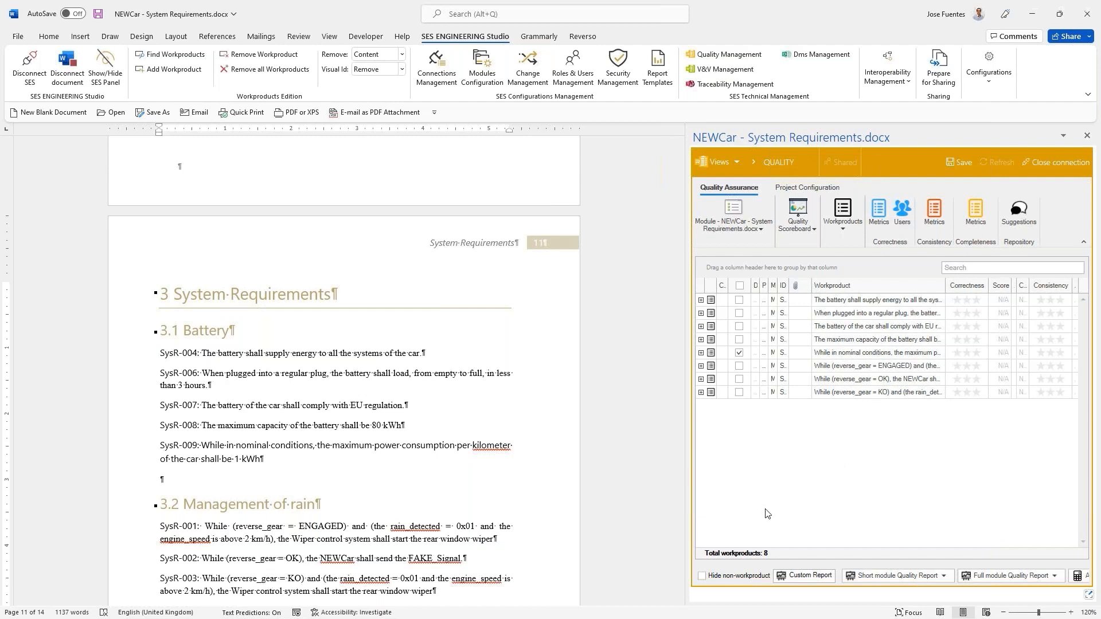
Widen the quality pane, save the changes to the repository, and assess correctness for the whole specification.
drag(687, 480, 525, 476)
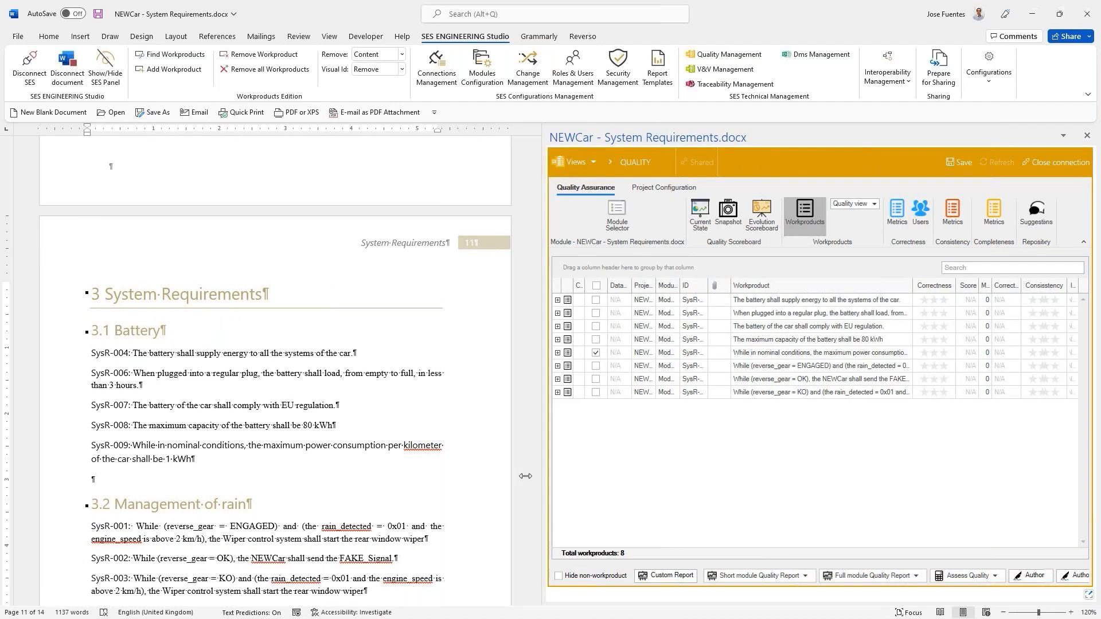
click(961, 580)
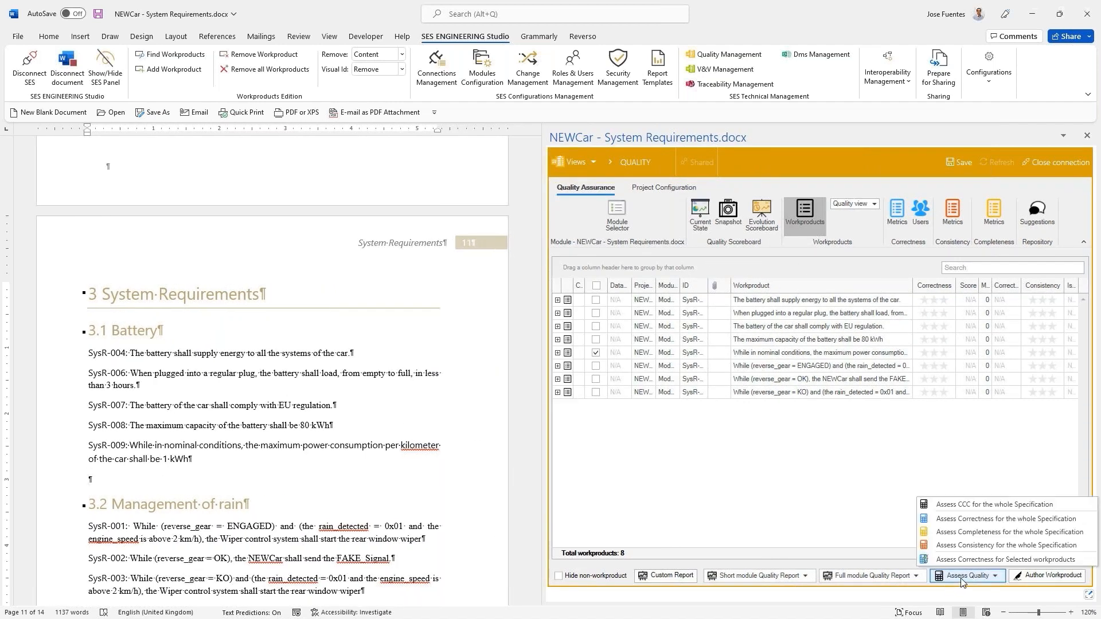
click(962, 519)
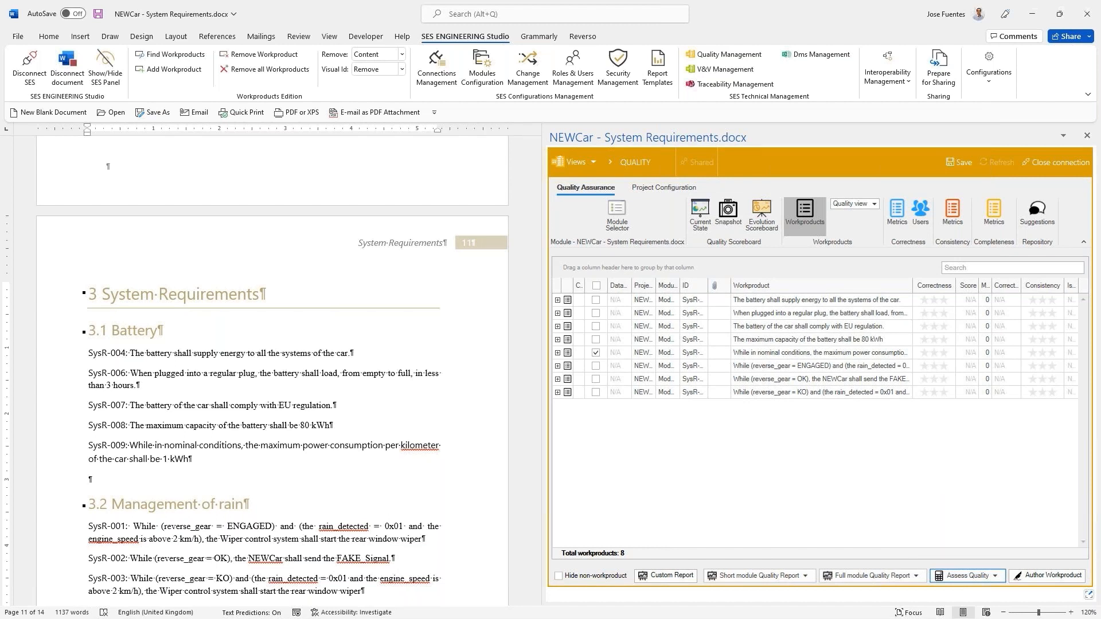
click(965, 166)
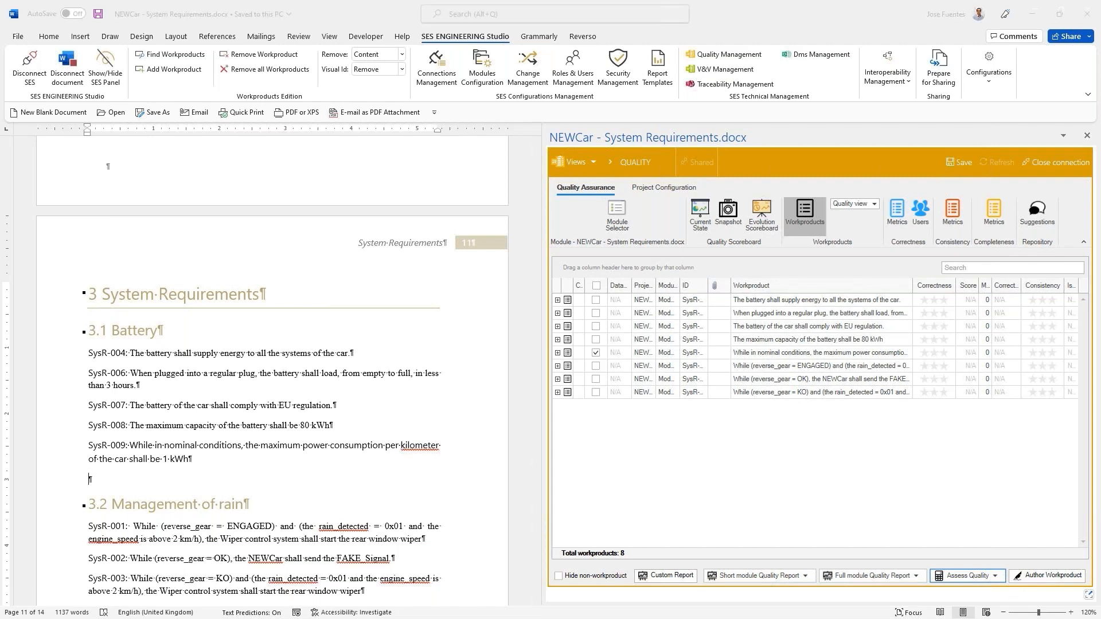
click(969, 575)
click(966, 523)
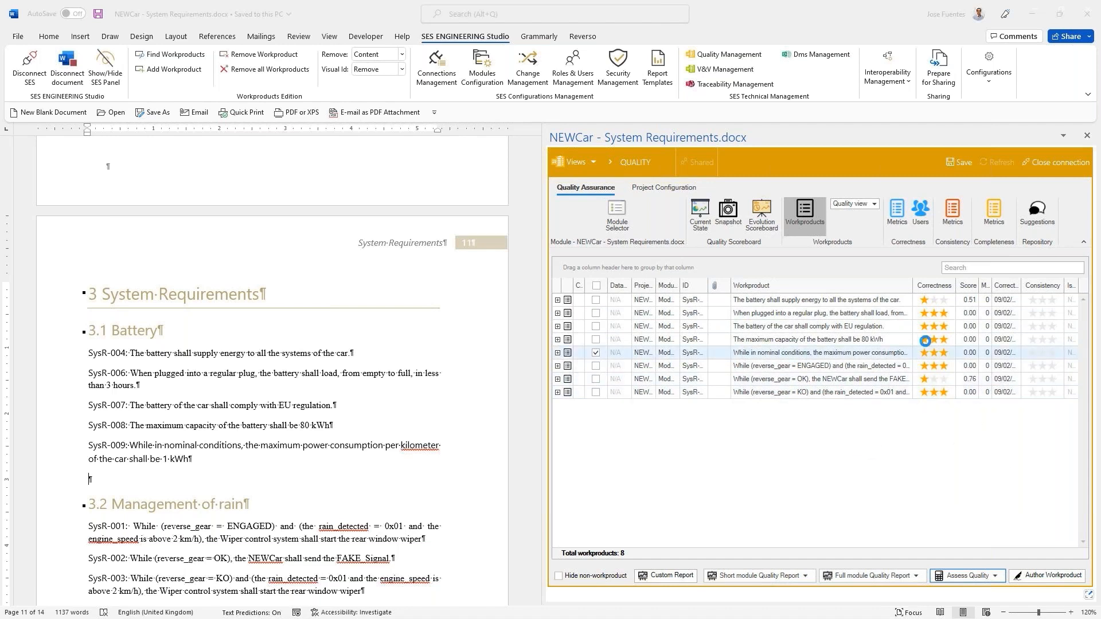
Examine the correctness ratings of the assessed requirements and return to the Content view.
mouse_move(923, 299)
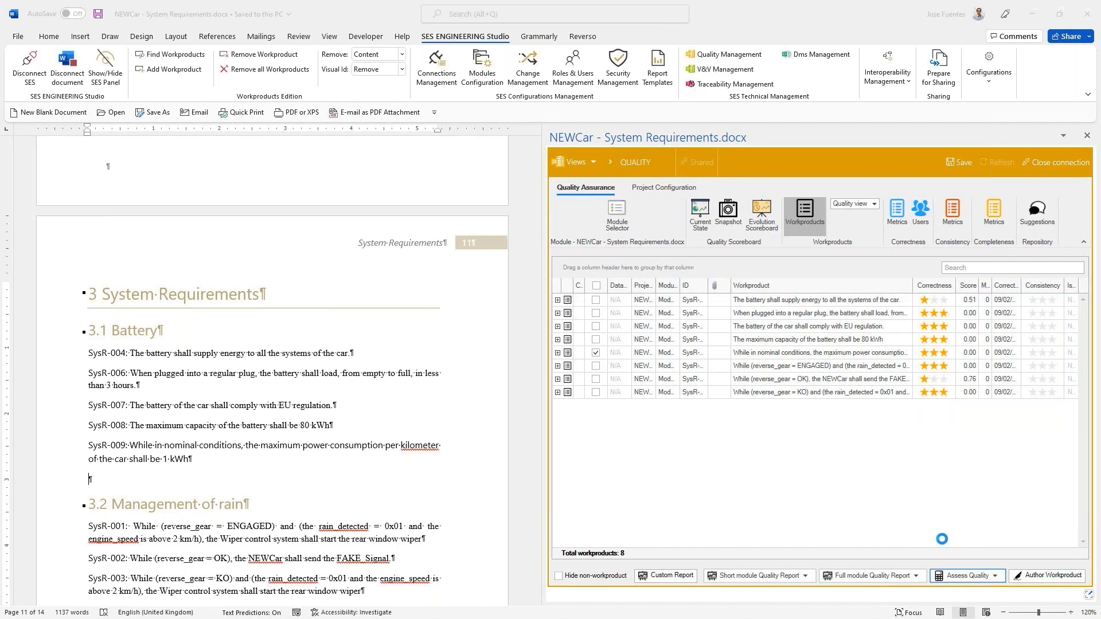
mouse_move(926, 382)
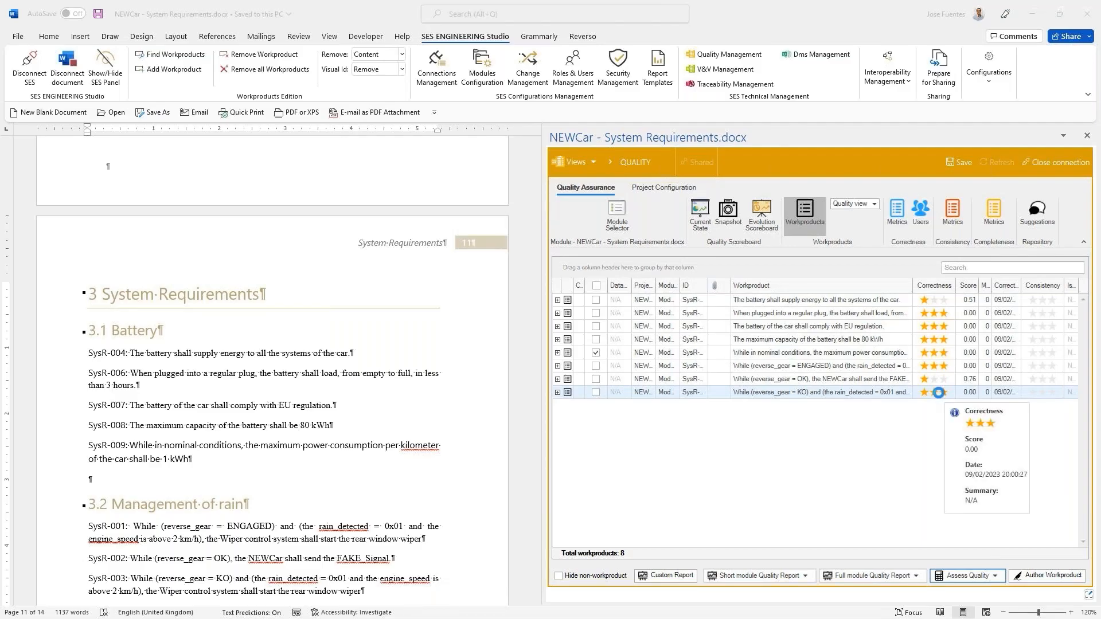
mouse_move(920, 376)
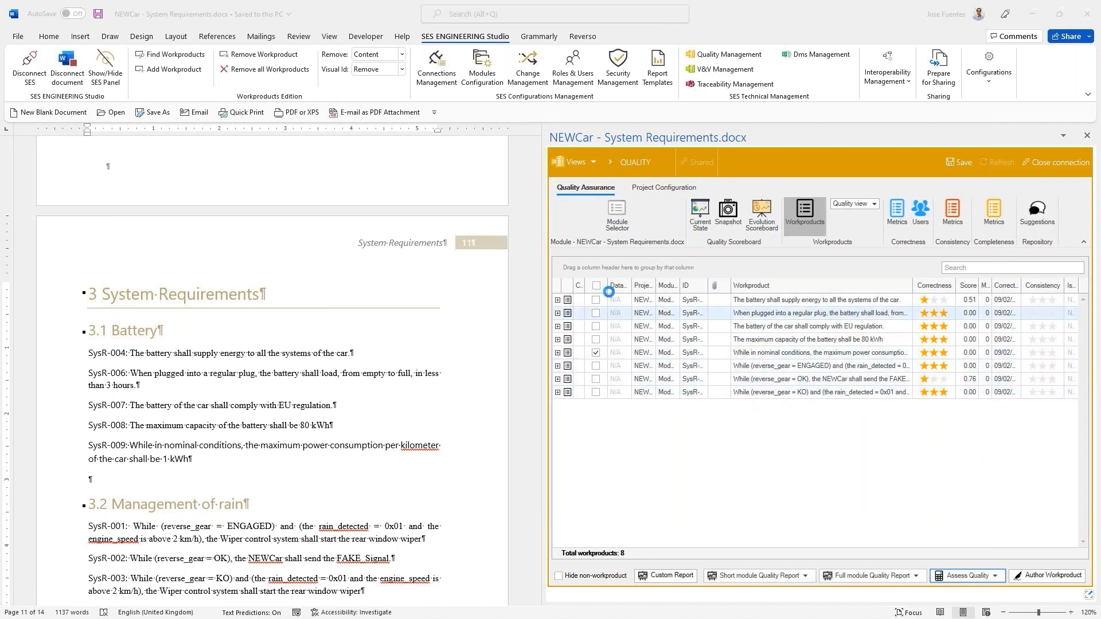
click(576, 162)
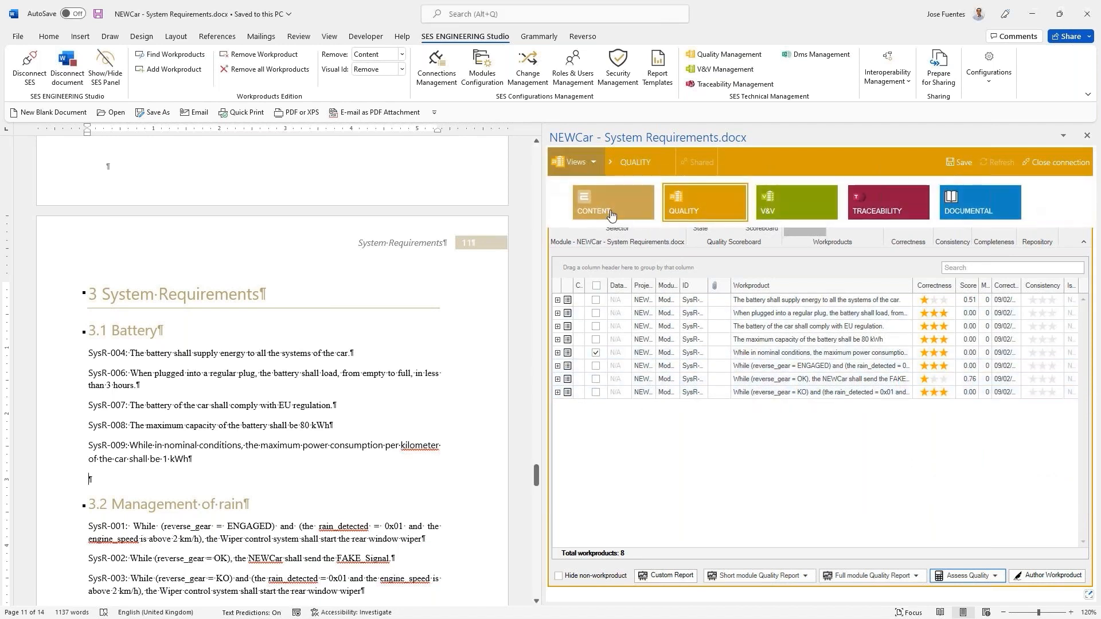
click(610, 215)
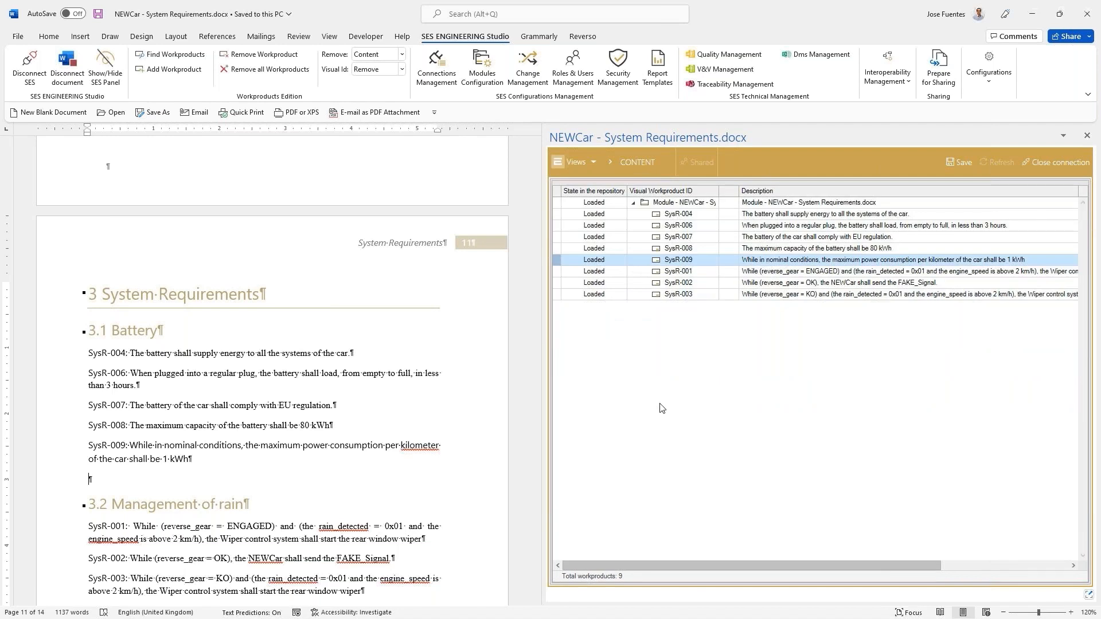
Add the pattern groups from 01 - System Functionality through 05 - User requirements to the module's formalization settings.
right_click(798, 261)
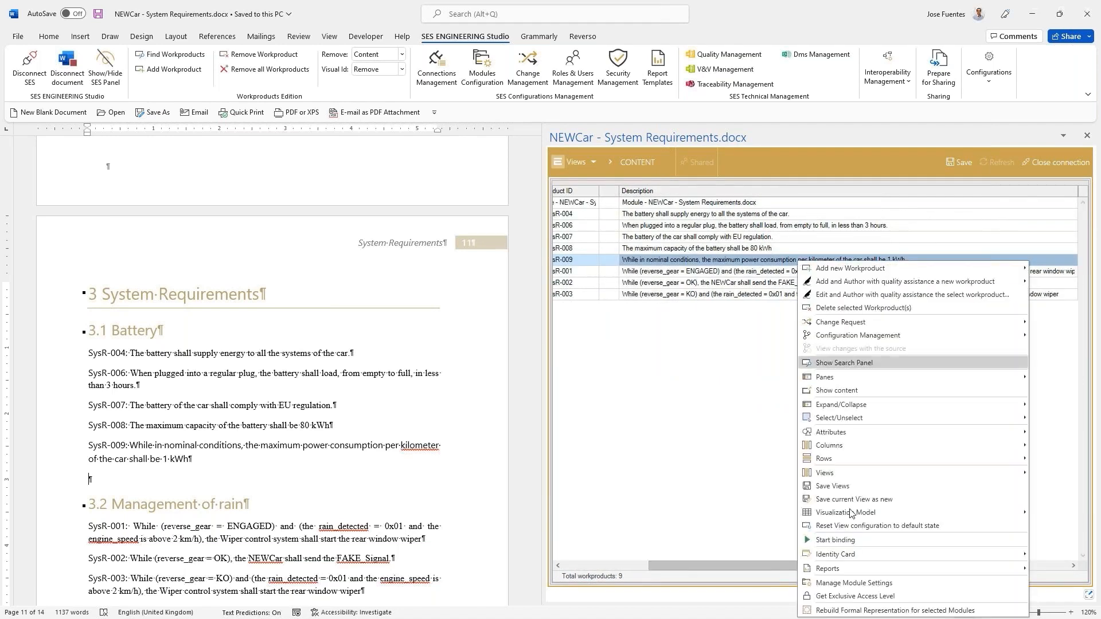
click(859, 583)
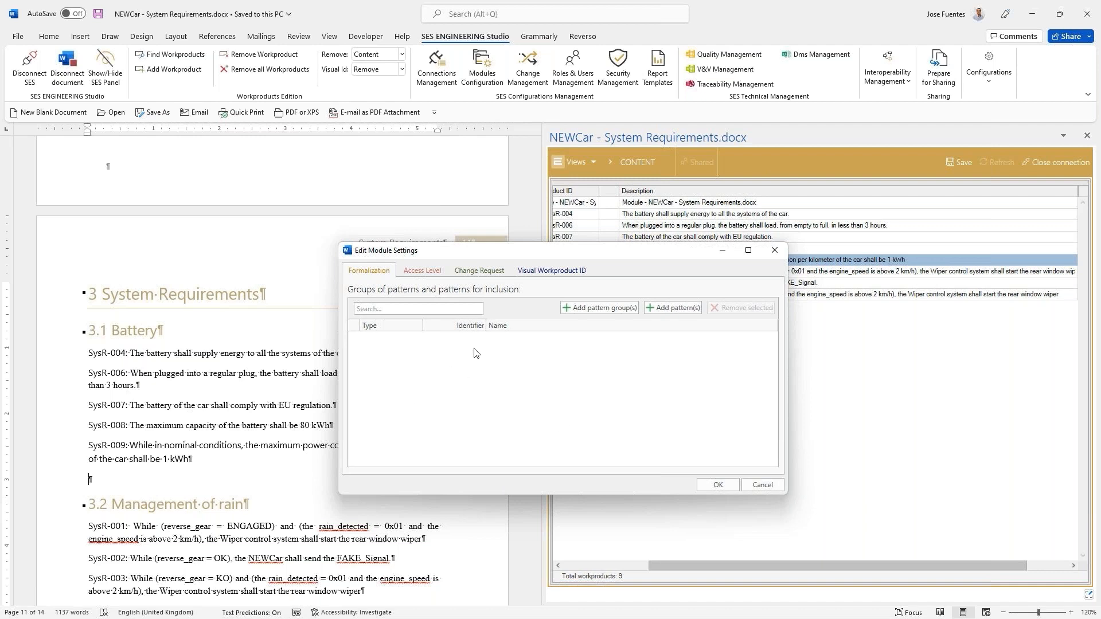
click(593, 310)
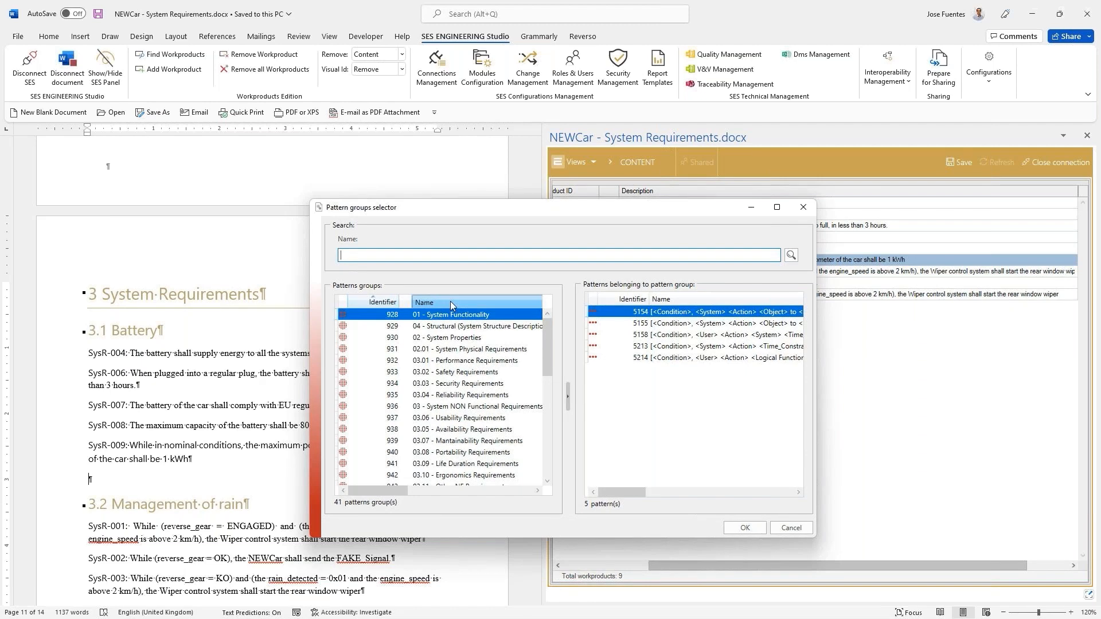
click(450, 306)
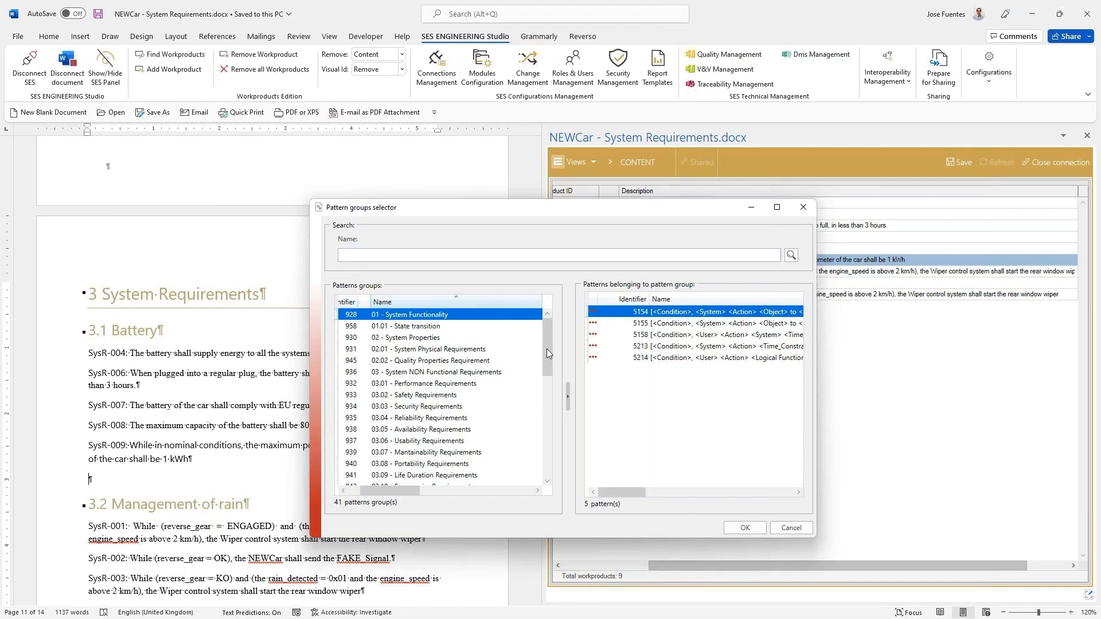
scroll(547, 353, down, 4)
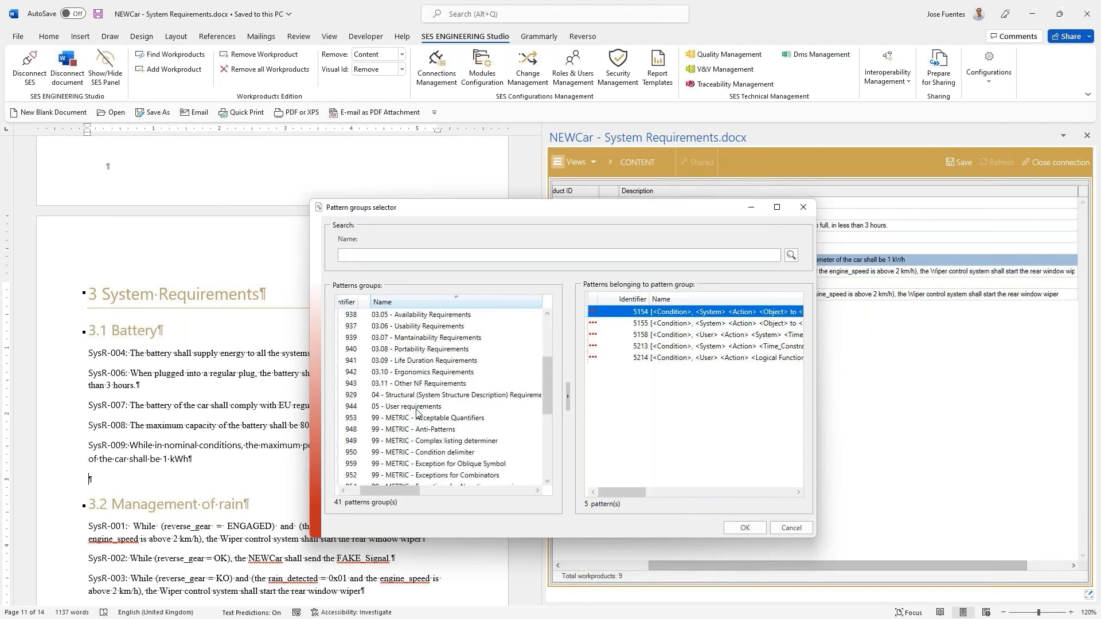
shift+click(416, 408)
click(744, 527)
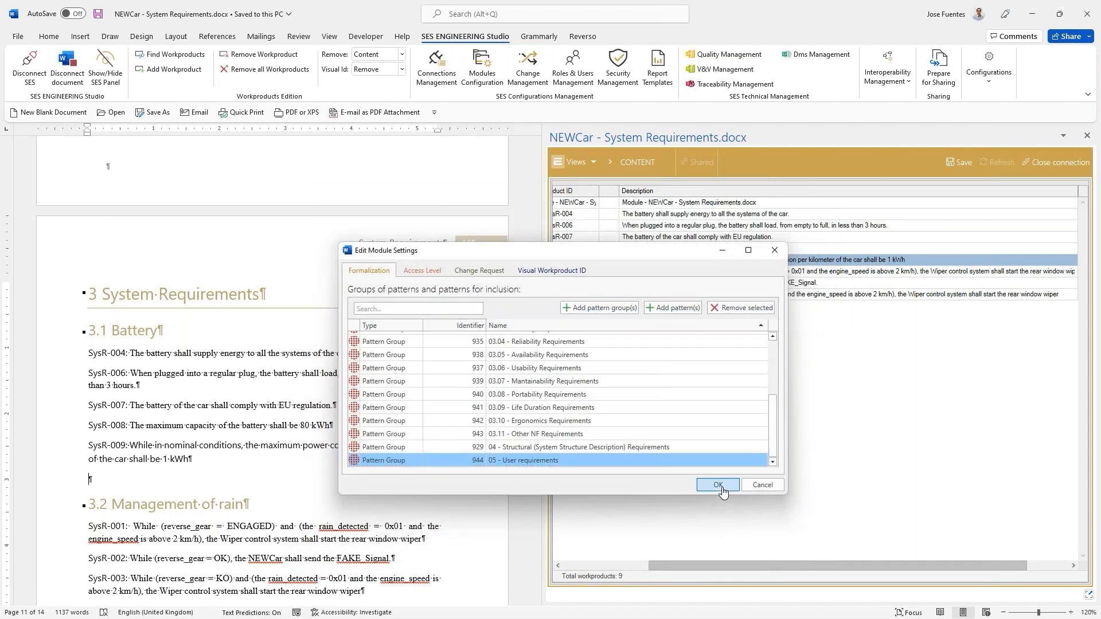
click(717, 484)
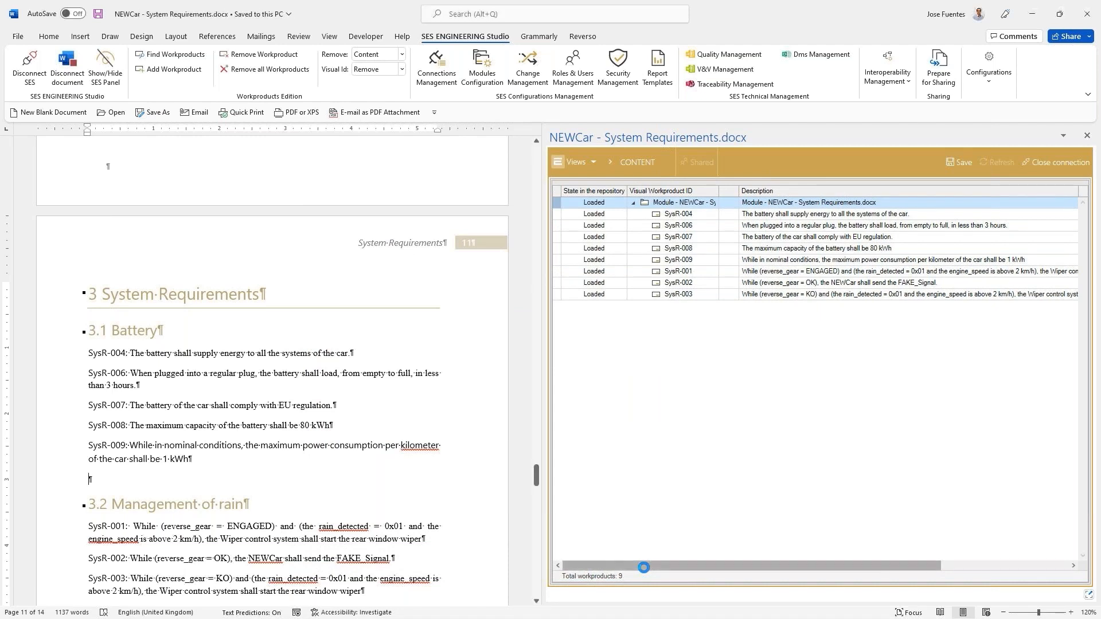
Add a new workproduct after SysR-009 with authoring quality assistance and maximize its editing window.
click(91, 481)
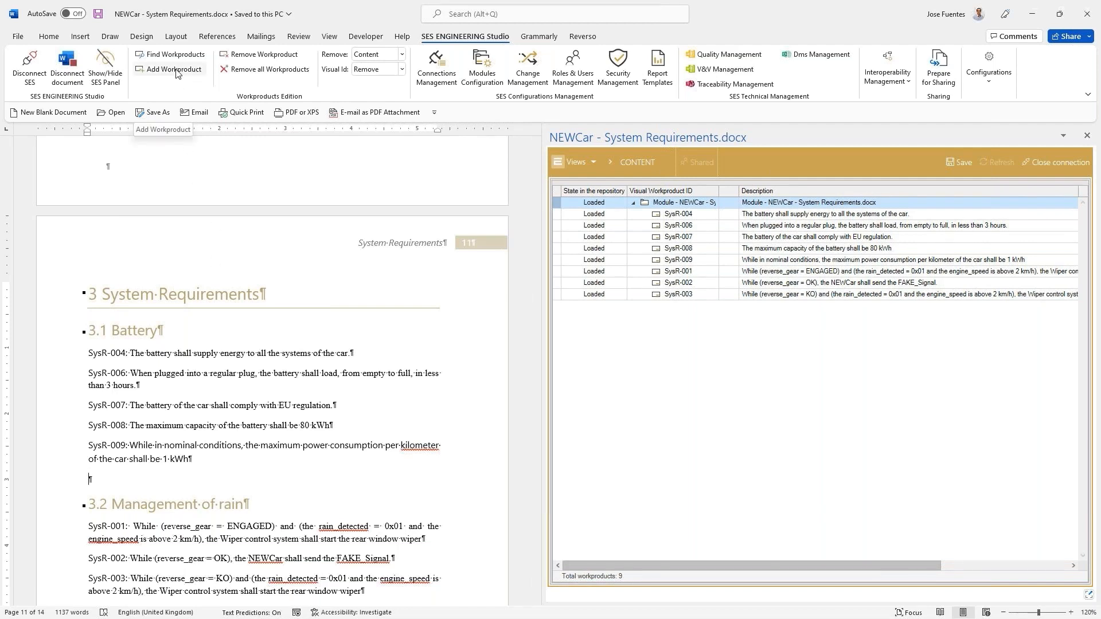
click(662, 263)
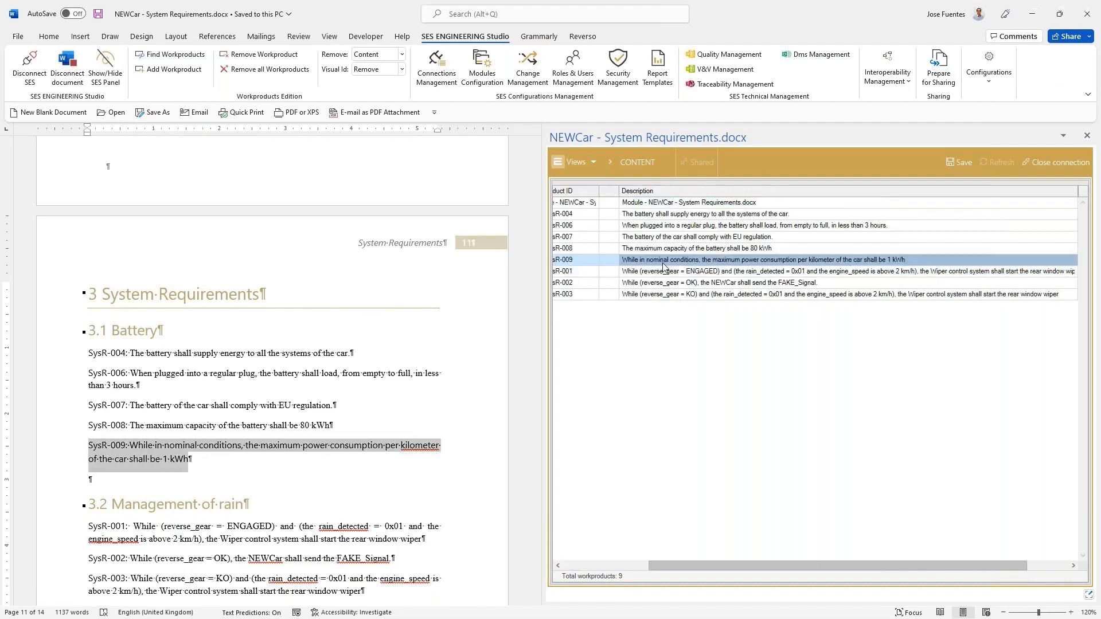
right_click(581, 261)
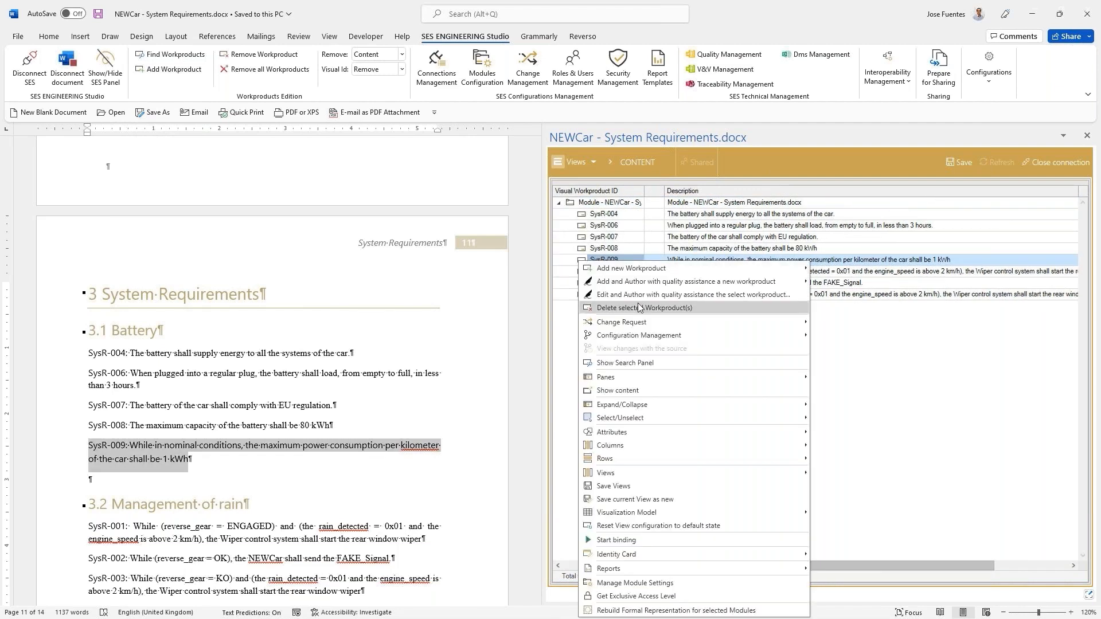
mouse_move(638, 286)
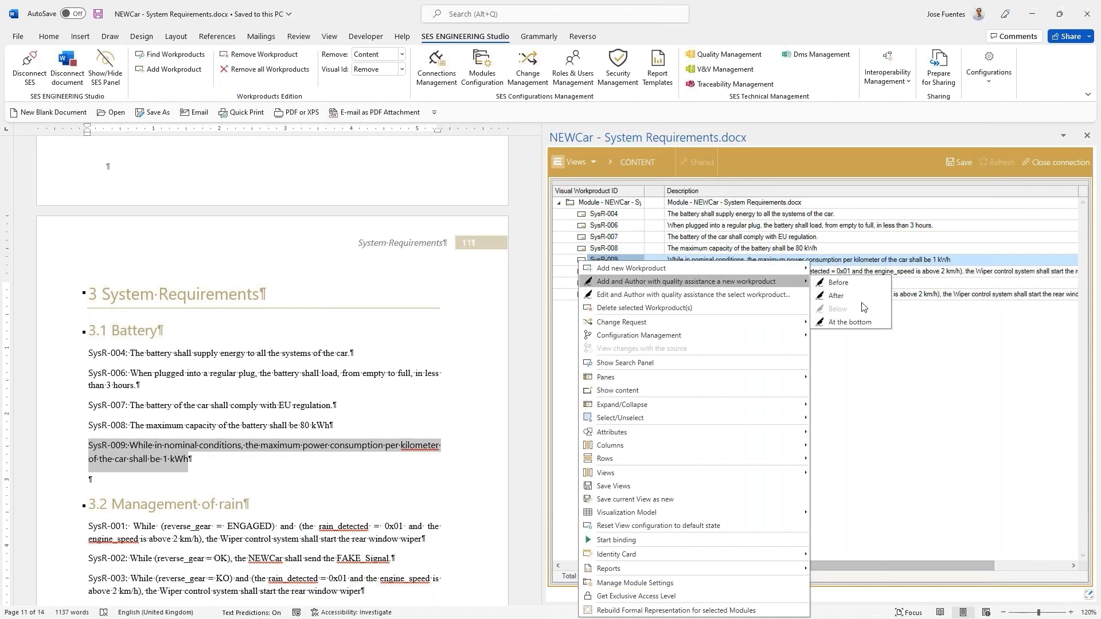
click(846, 296)
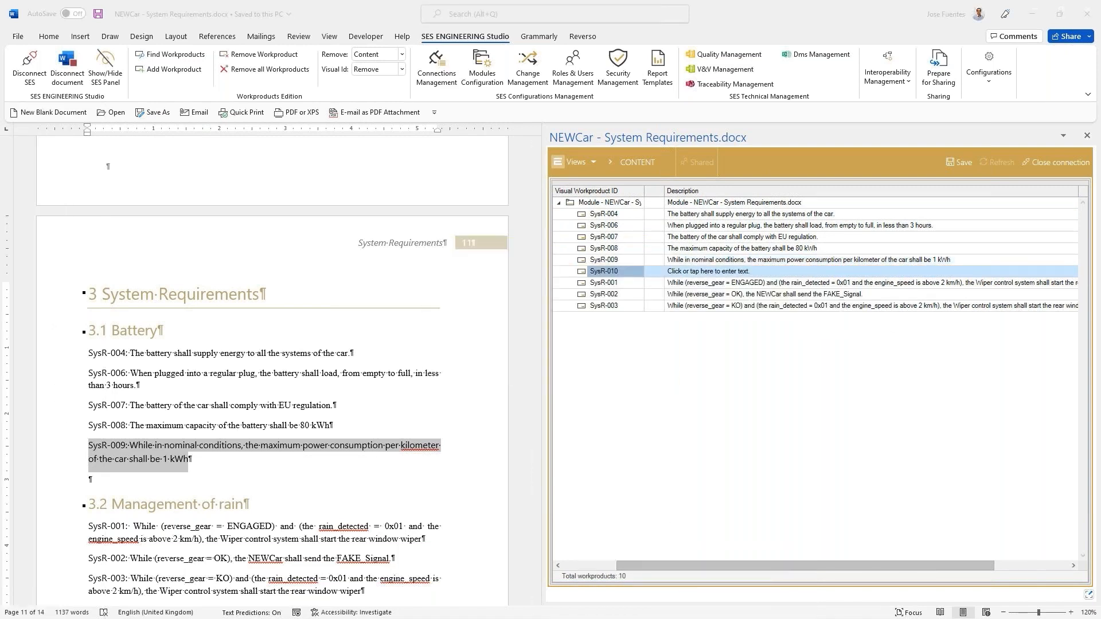
drag(0, 167, 673, 118)
double_click(648, 120)
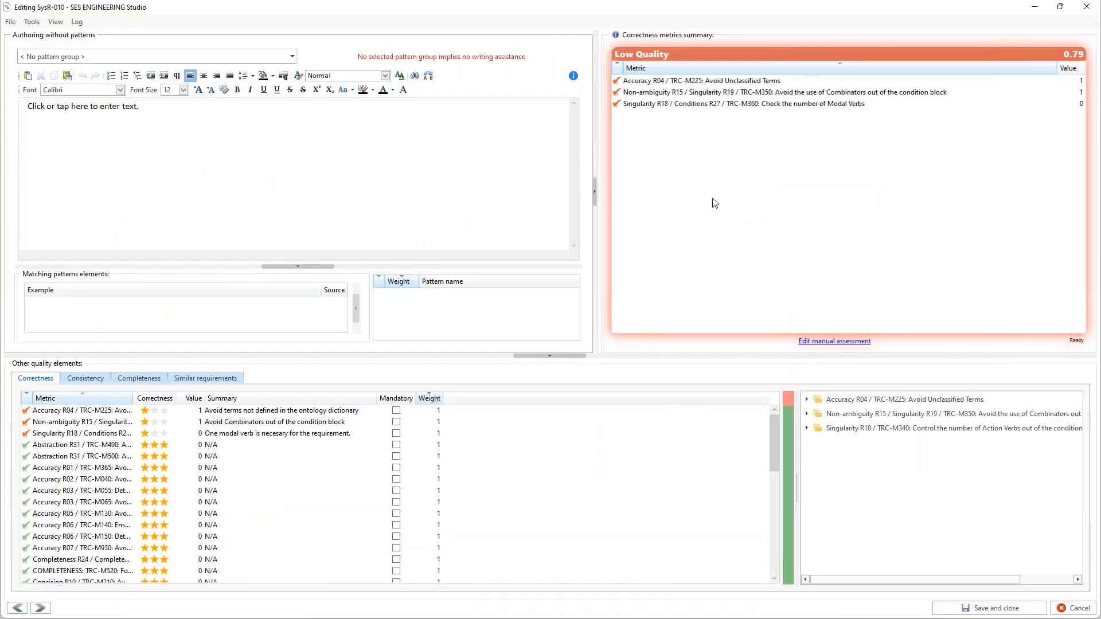
Choose pattern group 02.01 - System Physical Requirements and the pattern [Maximum] <Property> of <System> shall be [<Operator>] NUMBER UNIT.
click(151, 111)
drag(151, 111, 25, 115)
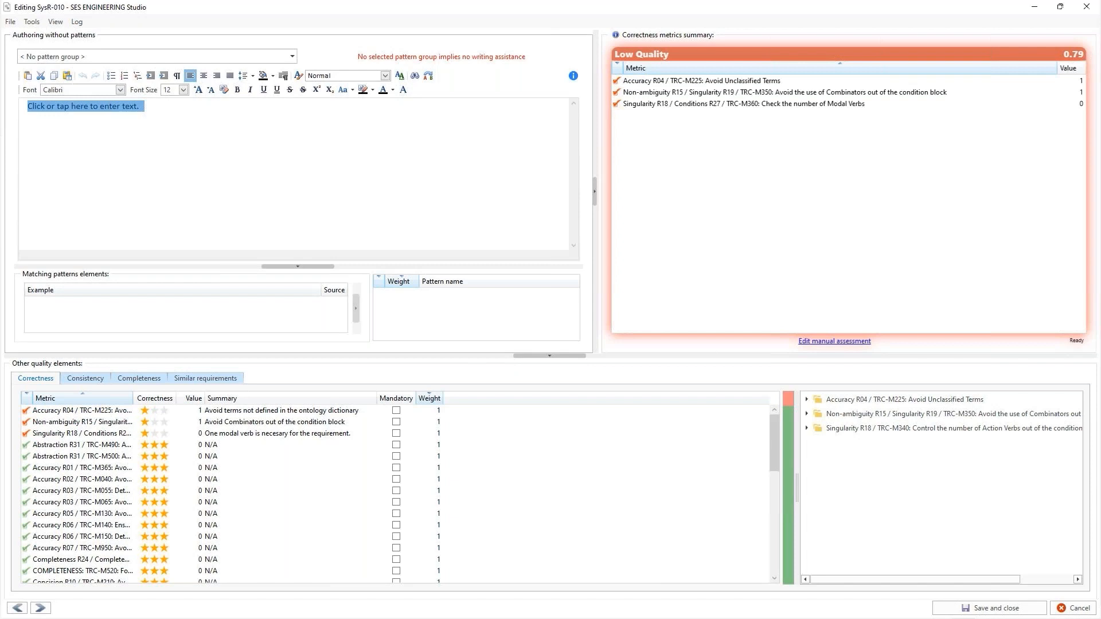
click(152, 56)
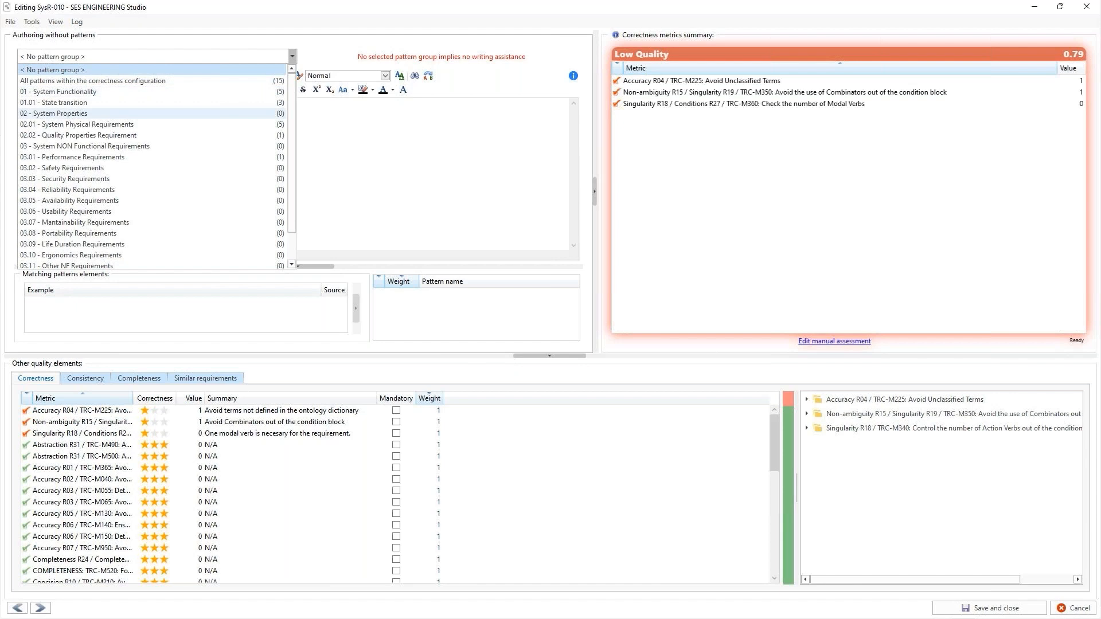
key(alt+Tab)
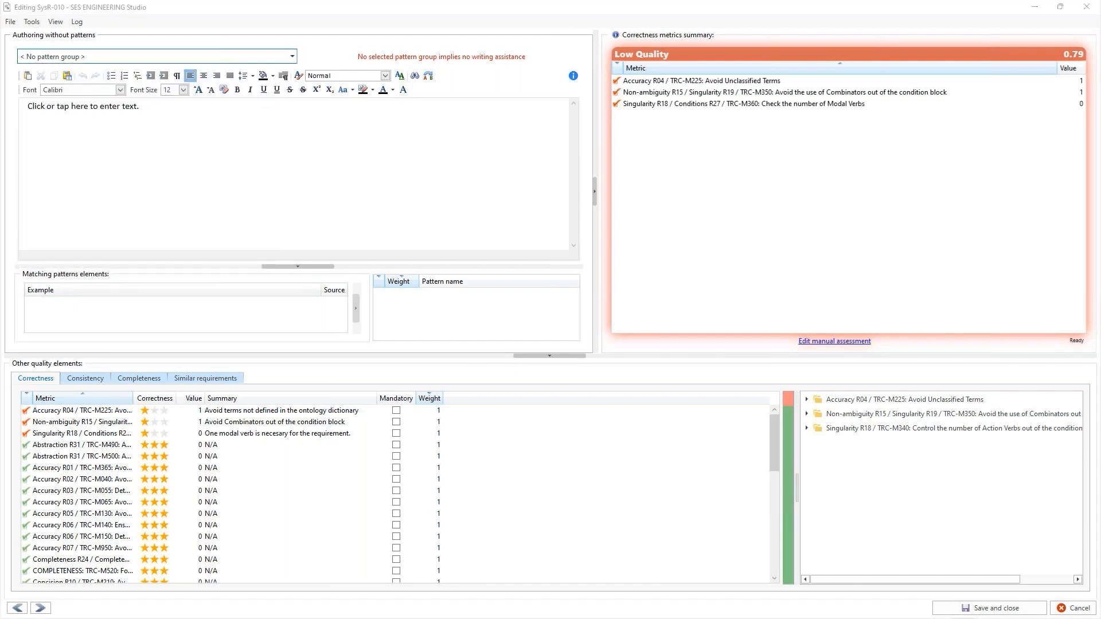
click(165, 57)
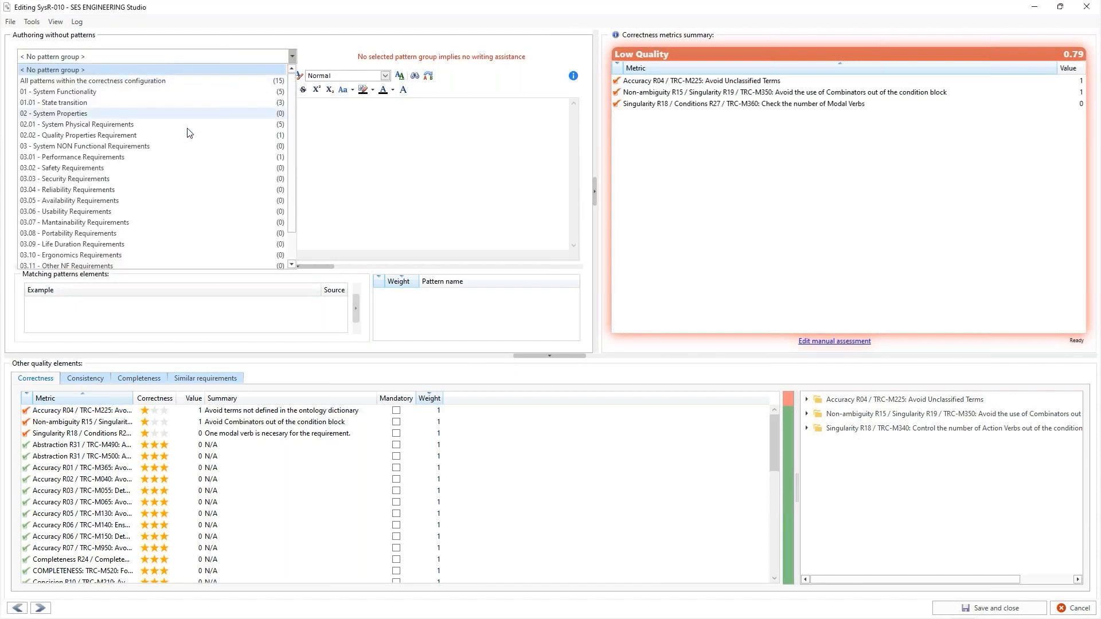
click(124, 125)
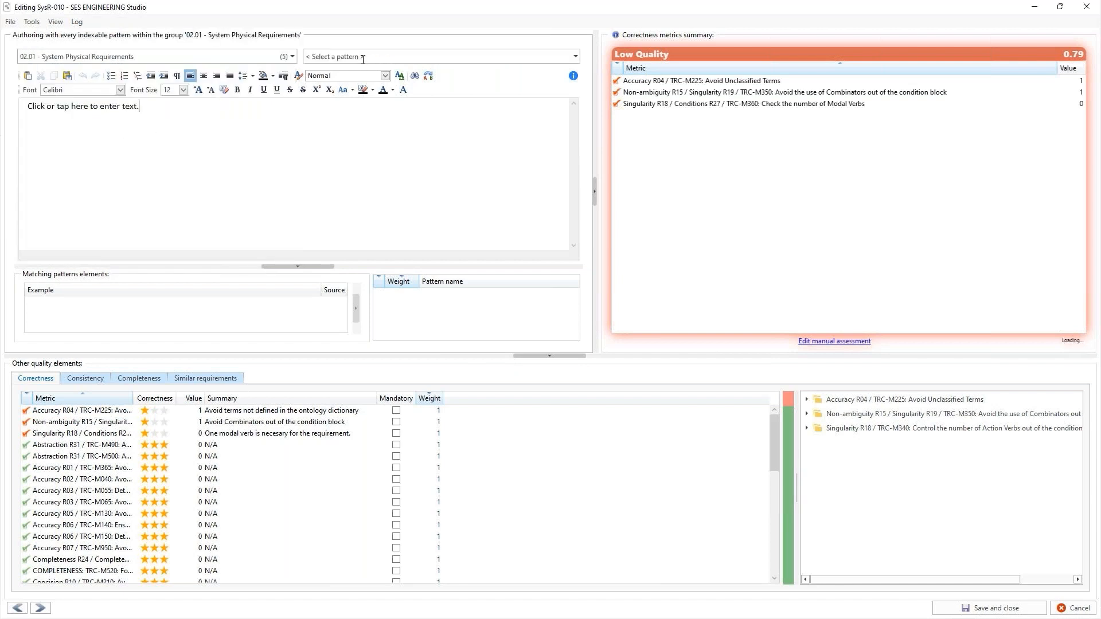
click(363, 59)
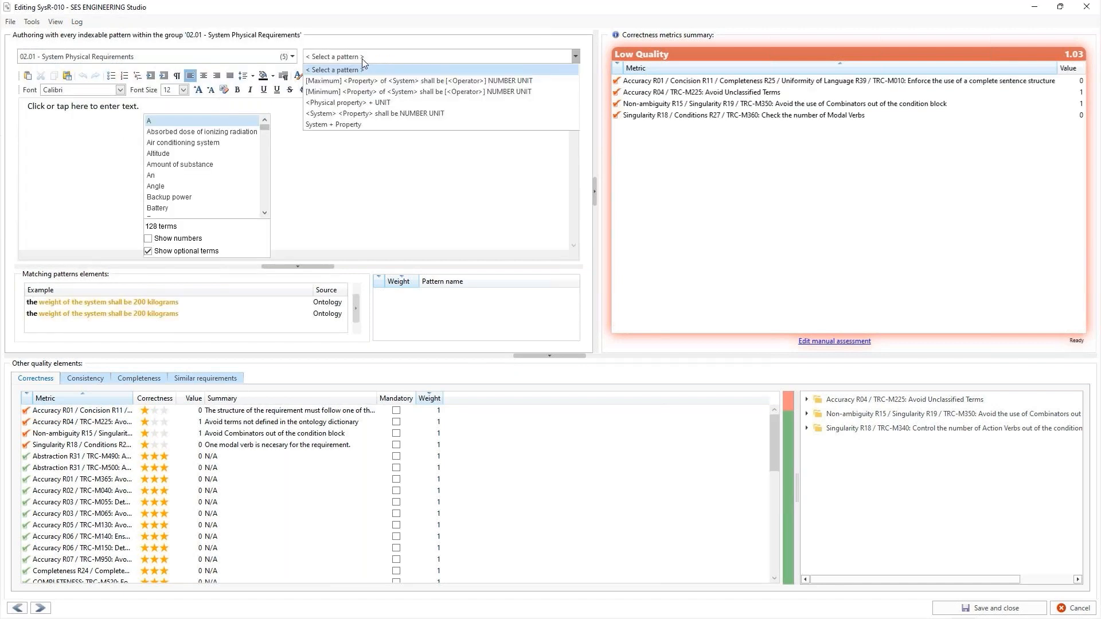
click(362, 80)
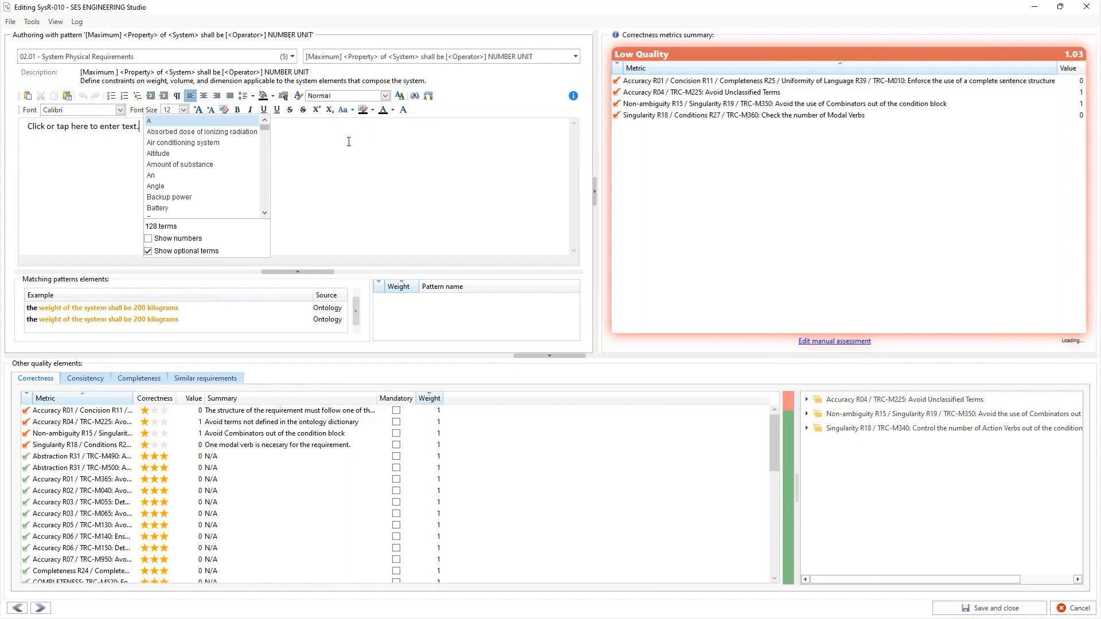
Replace the placeholder text with "The maximum weight", using the suggested pattern terms.
drag(368, 140, 22, 126)
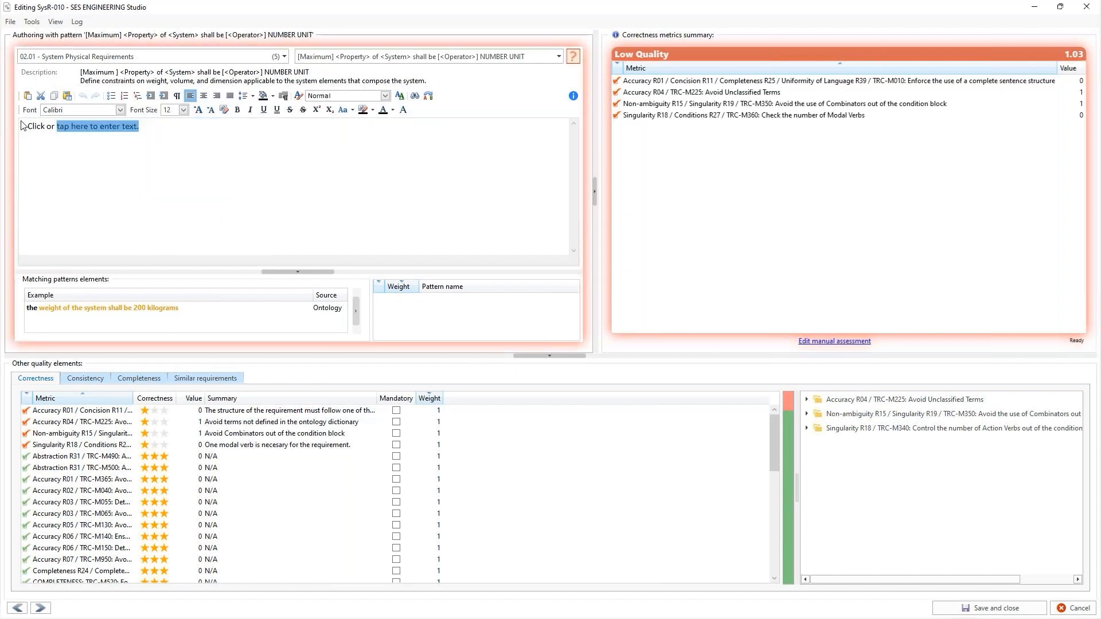
key(BackSpace)
text(The )
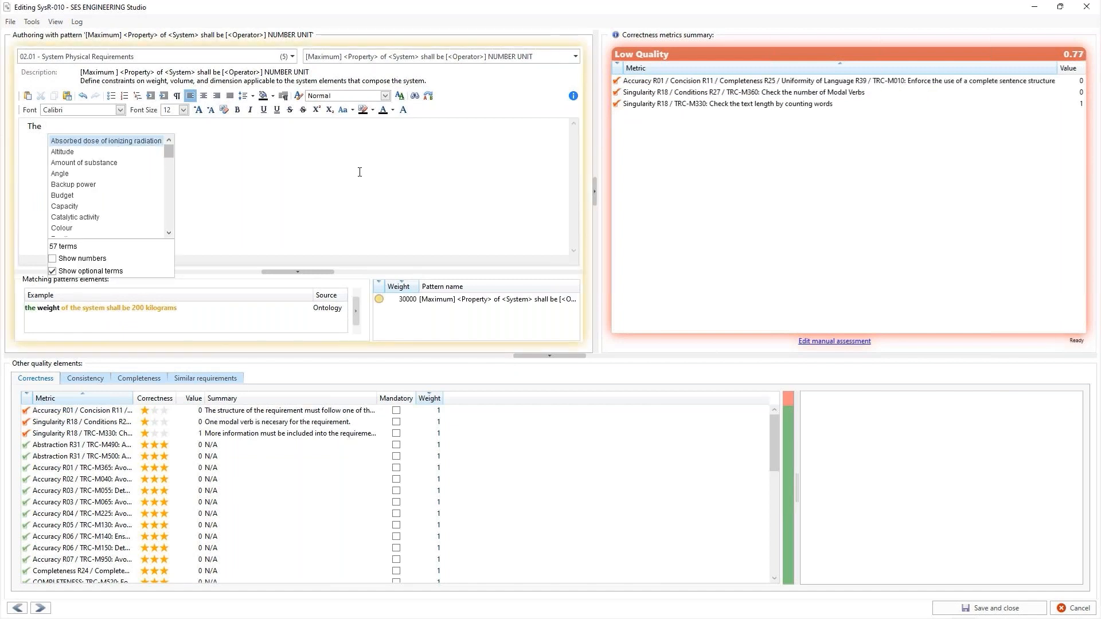
text(ma)
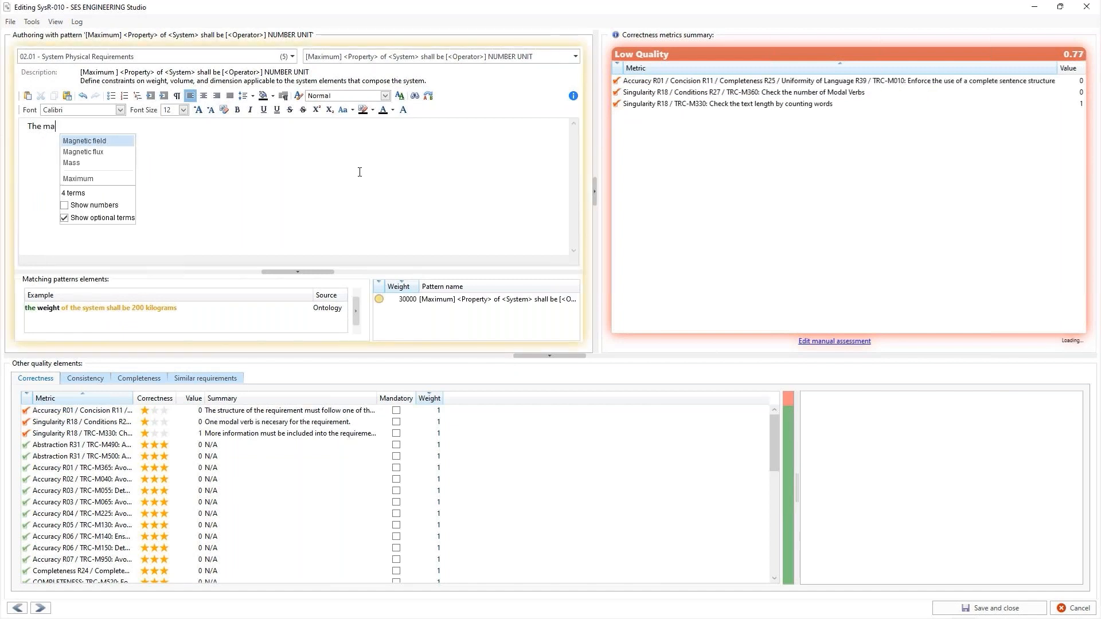
key(Down)
key(Down)
key(Down)
key(Return)
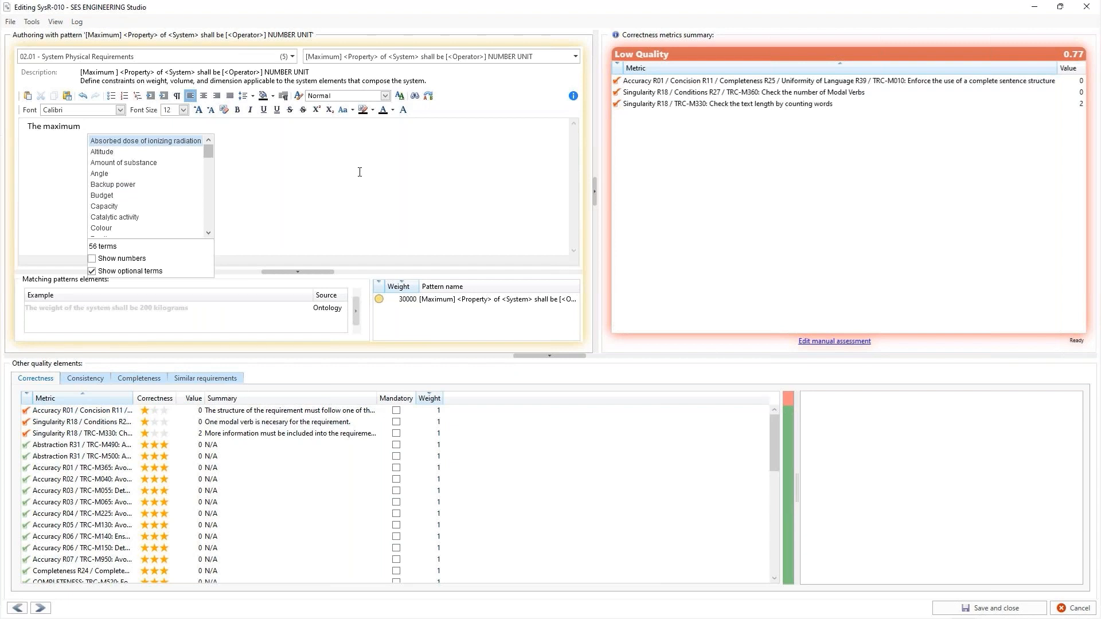
text(w)
key(Return)
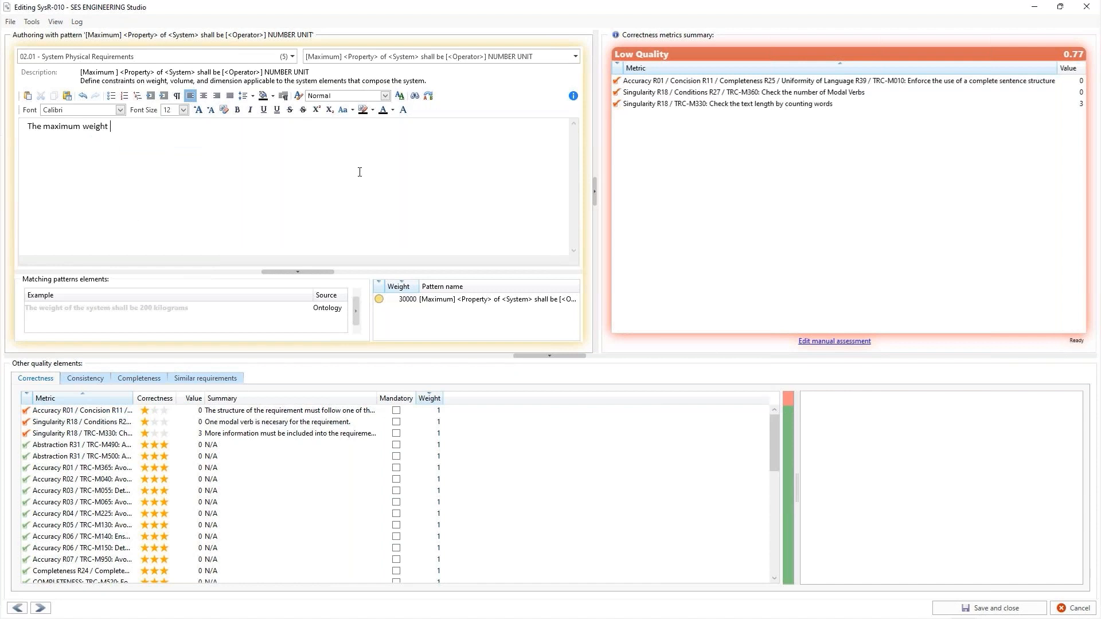
Continue the requirement with "of the battery shall be 20", using the suggested pattern terms.
text(of)
key(Return)
key(ctrl+BackSpace)
key(ctrl+BackSpace)
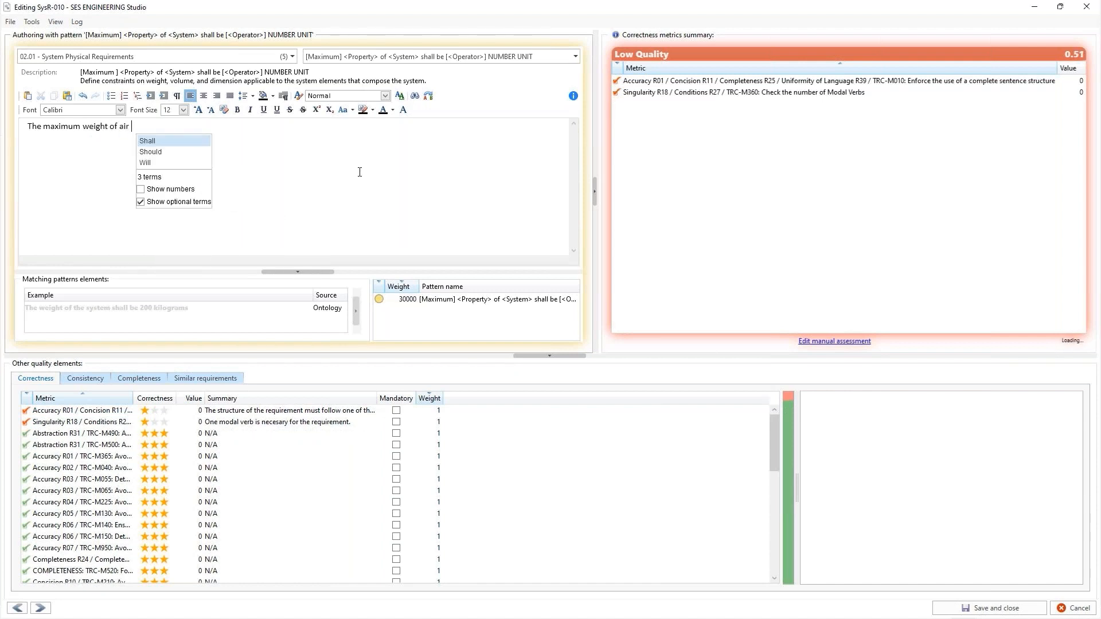
key(ctrl+BackSpace)
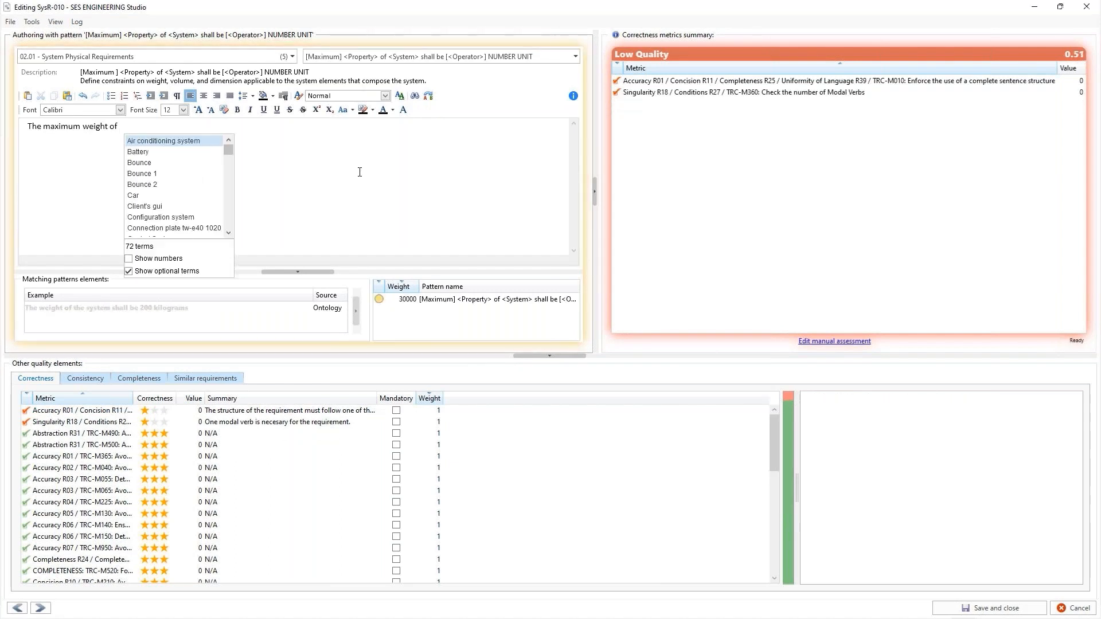
text(the)
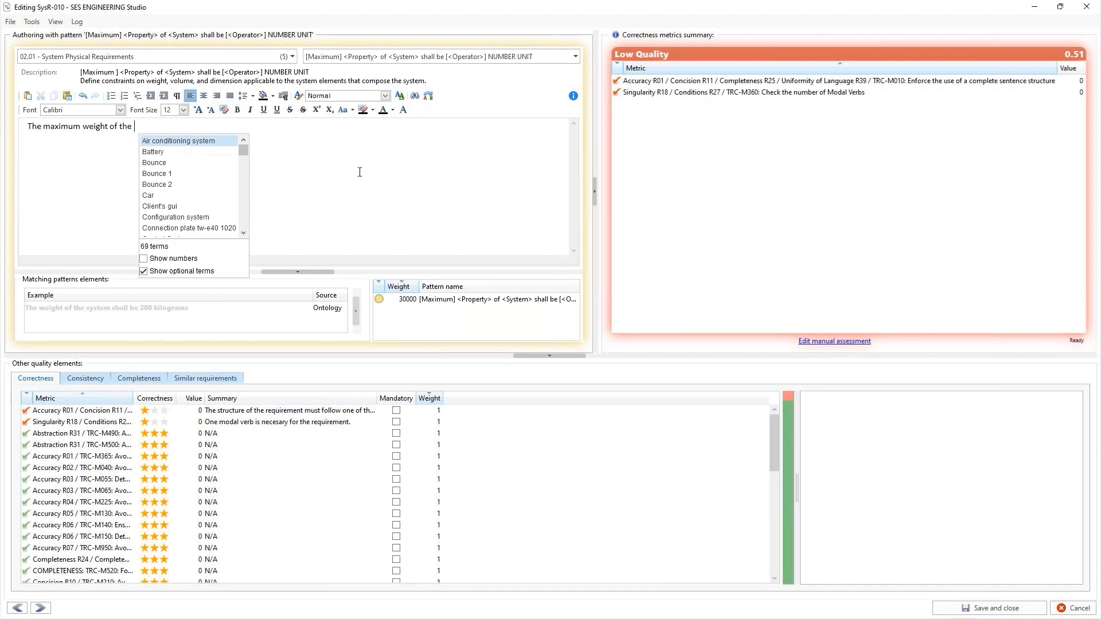
text(p)
key(BackSpace)
text(battery)
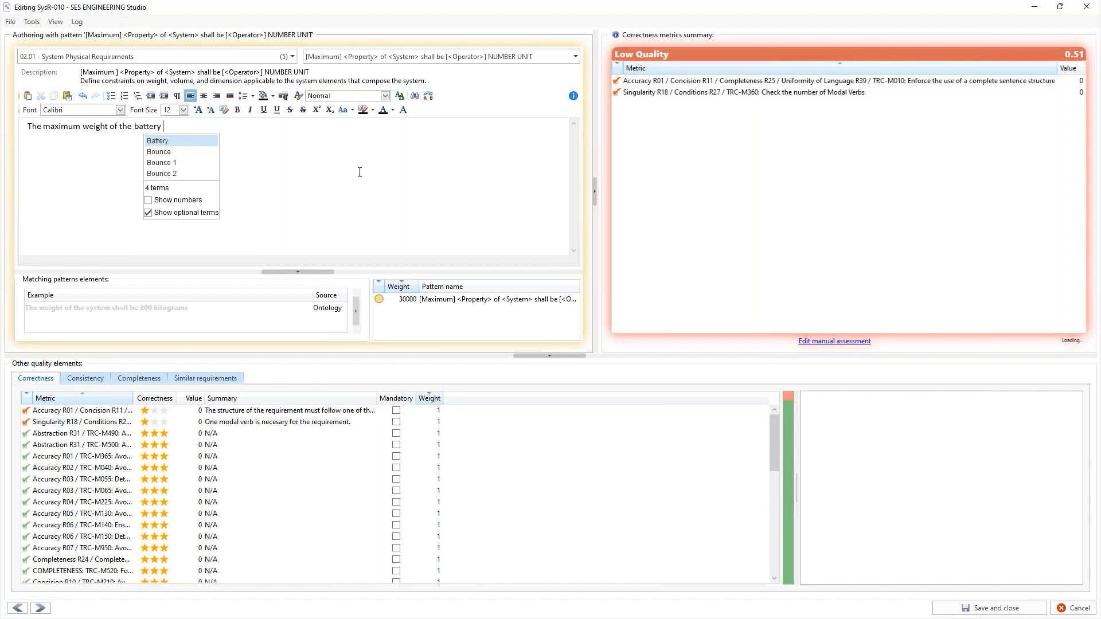
key(Return)
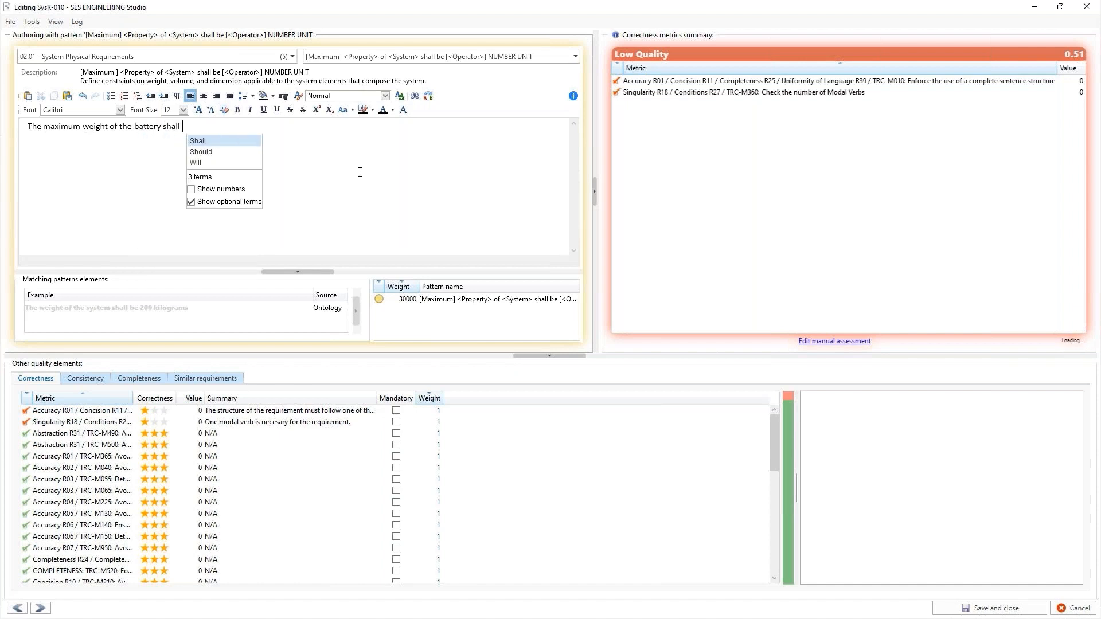
text(be )
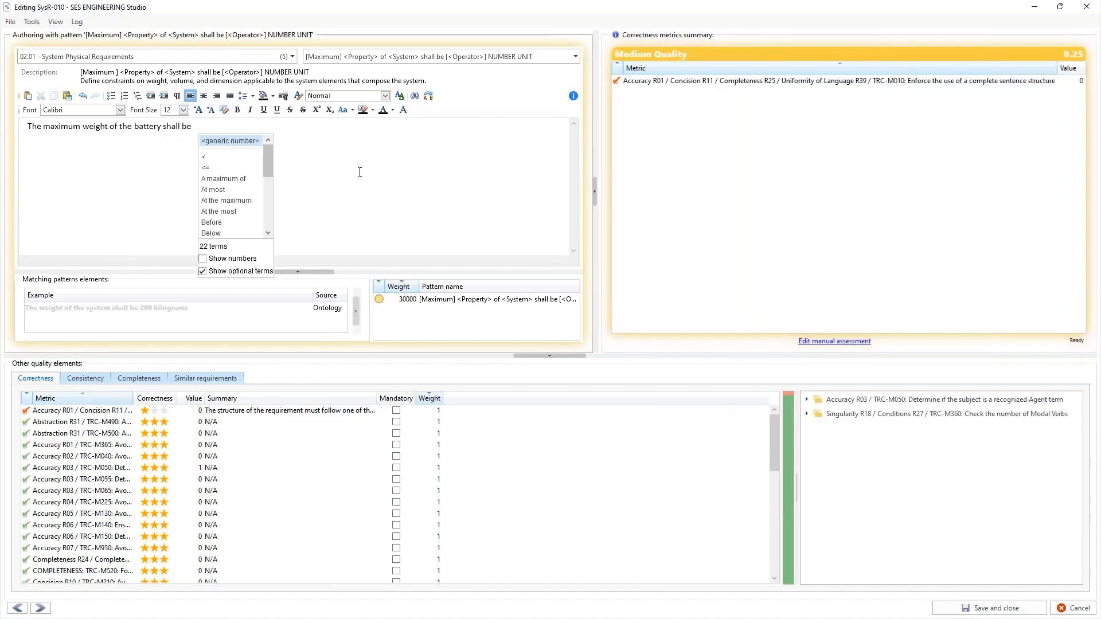
text(20)
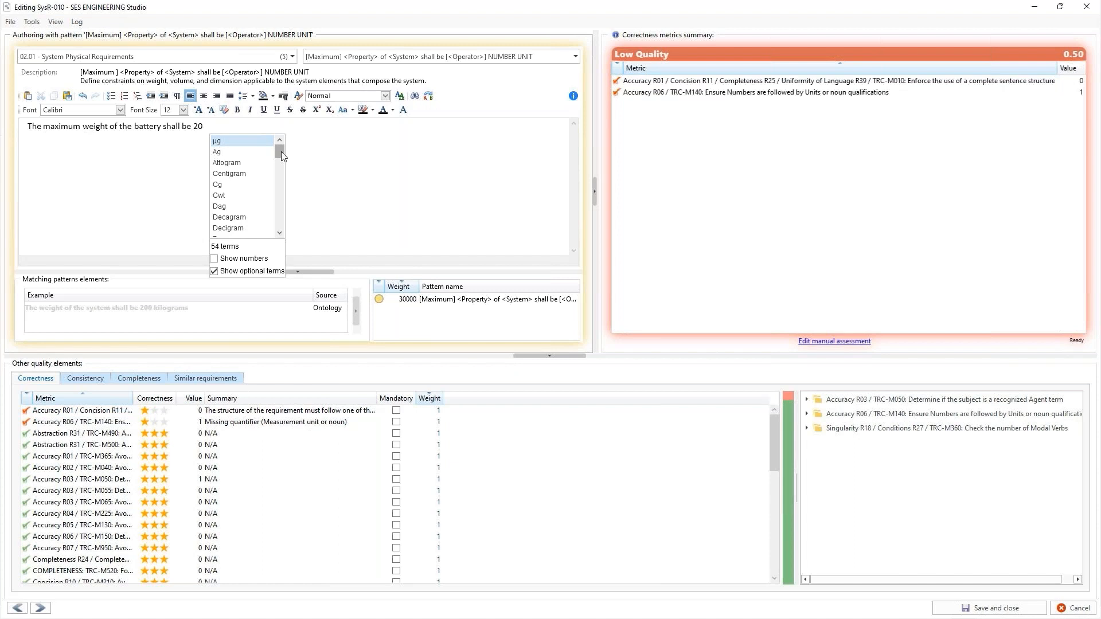
Try km as the unit after 20 and inspect the Accuracy R06 / TRC-M150 inadequate unit metric.
text(k)
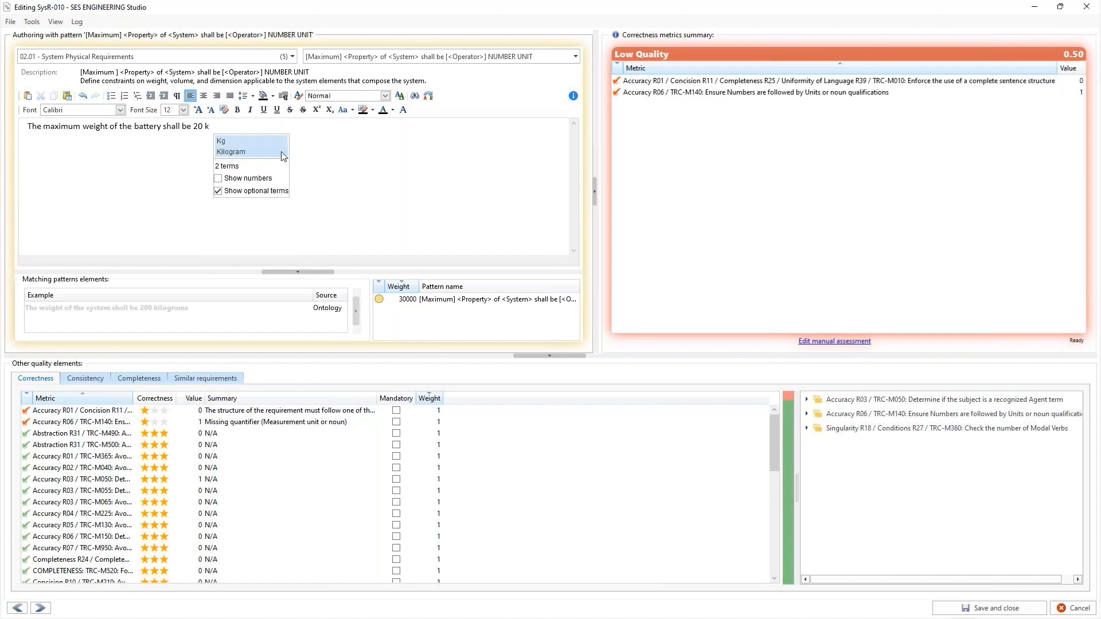
text(m)
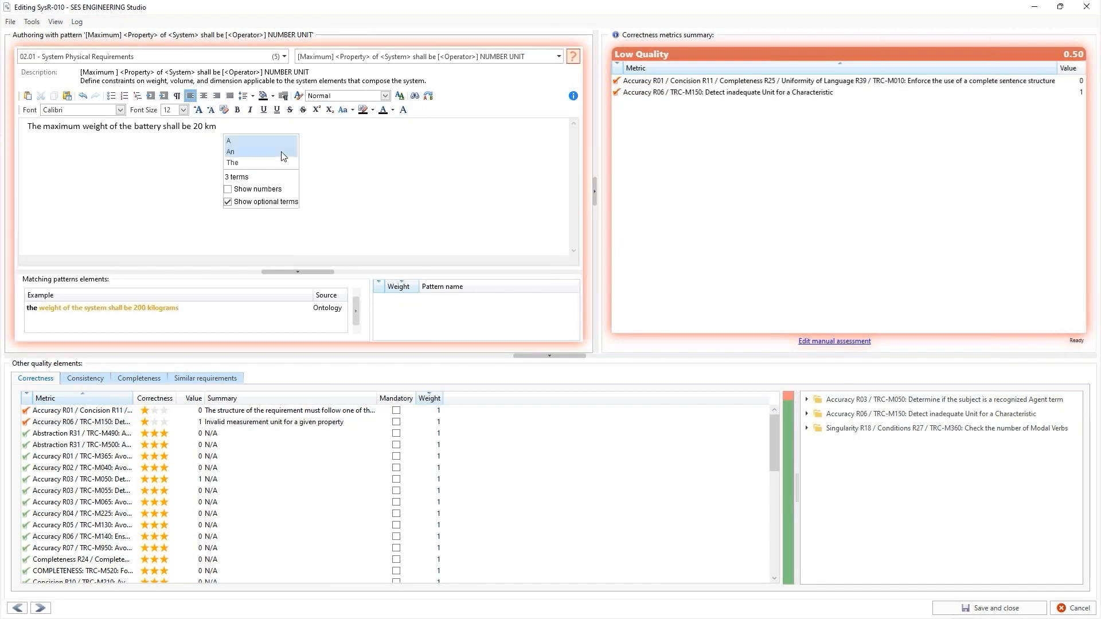
key(BackSpace)
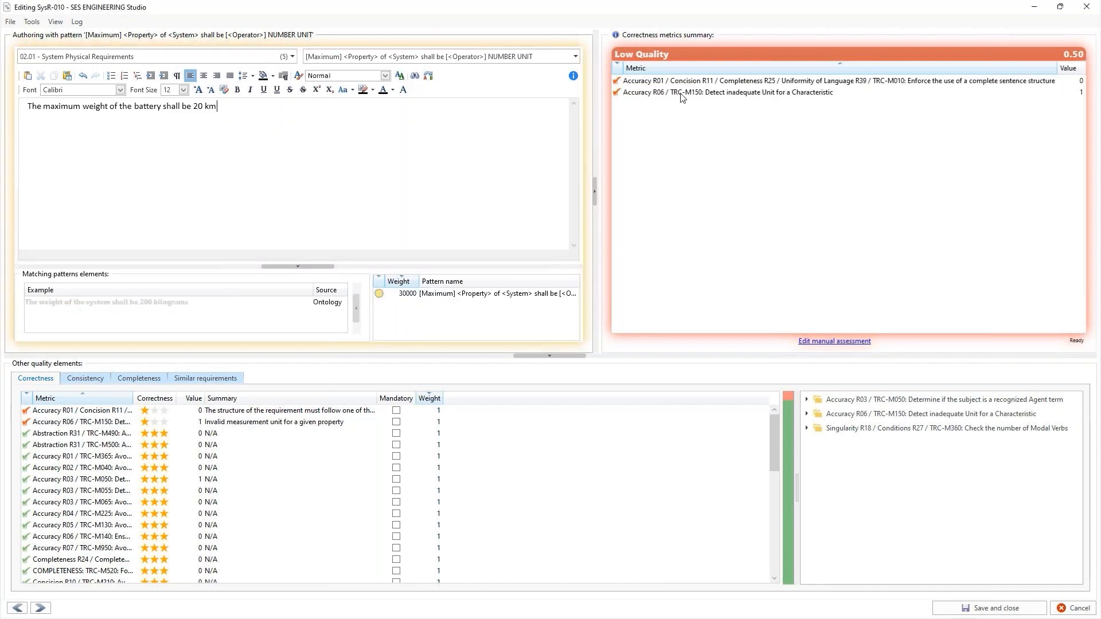
click(682, 92)
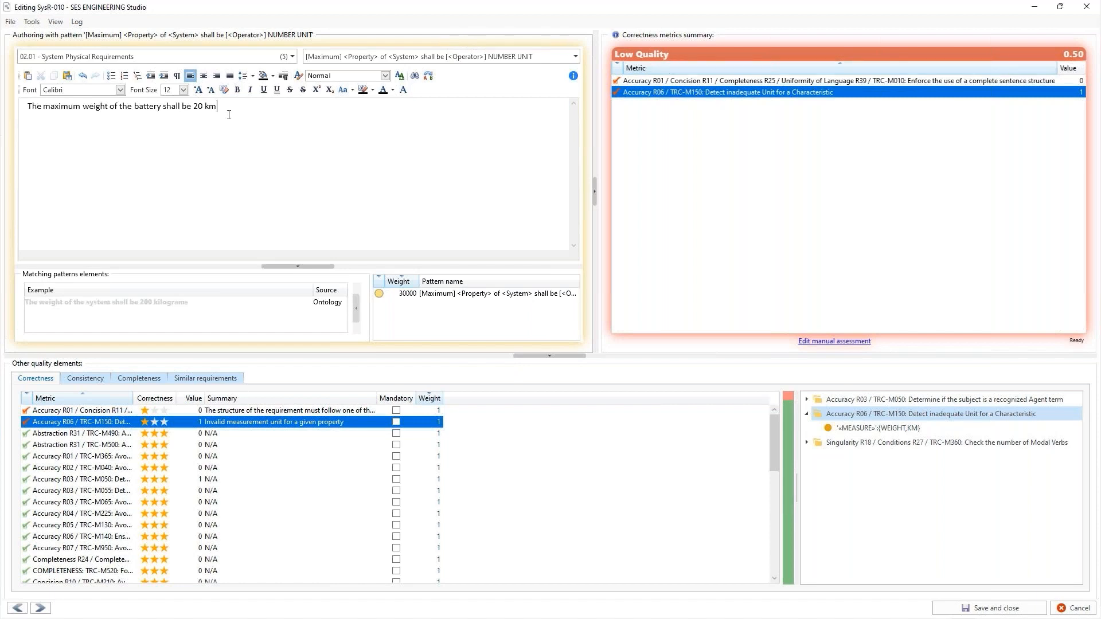
Complete the requirement as "The maximum weight of the battery shall be 20 kg", then save and close it.
key(BackSpace)
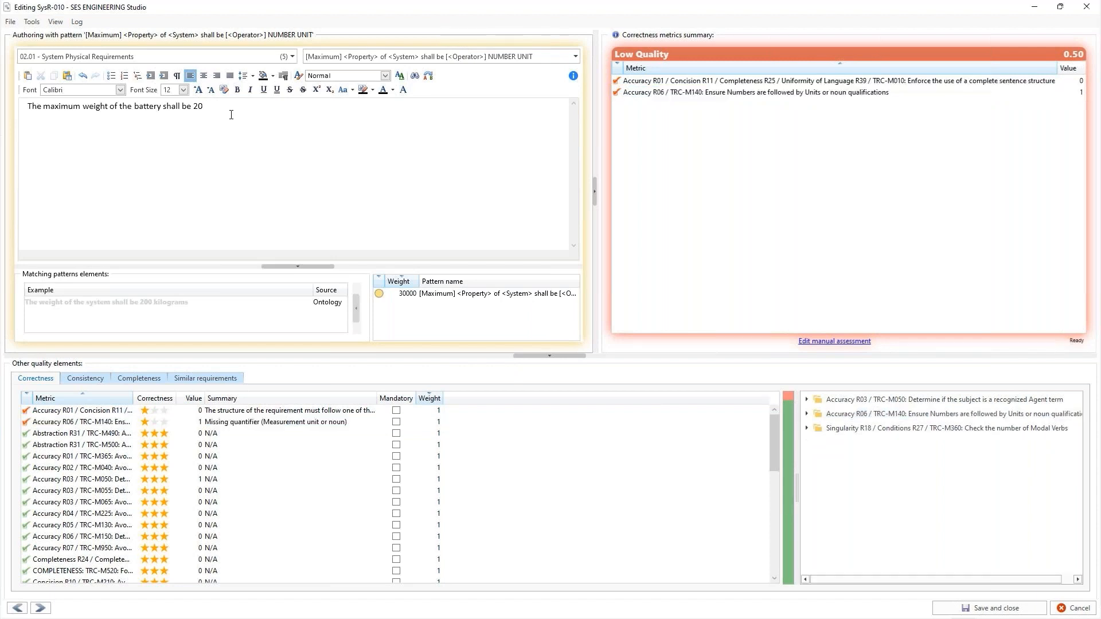
text(kg)
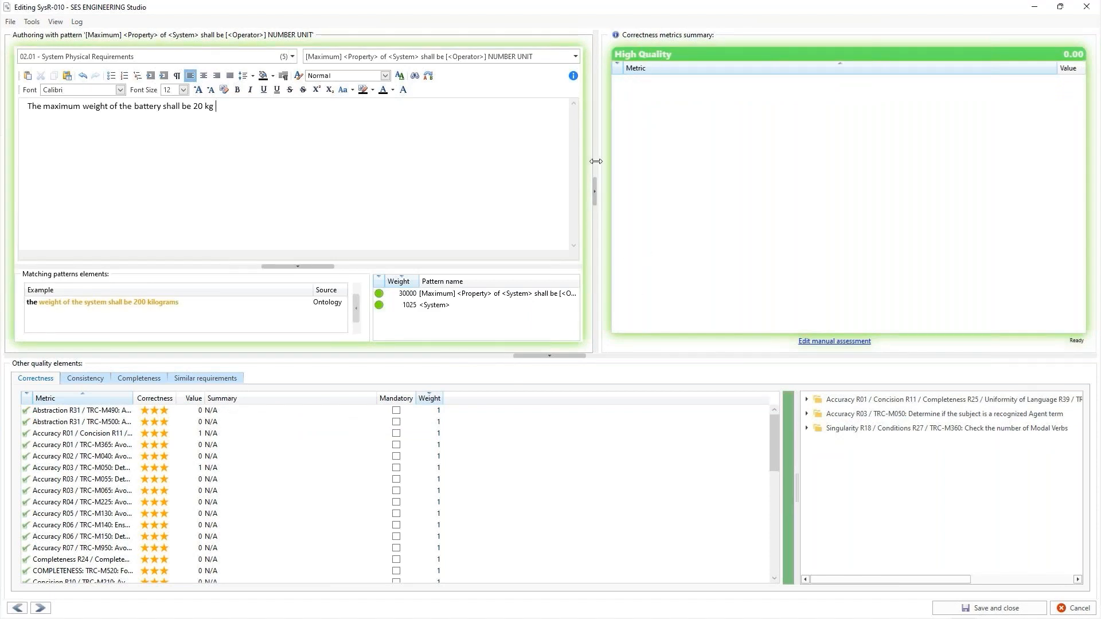
click(998, 608)
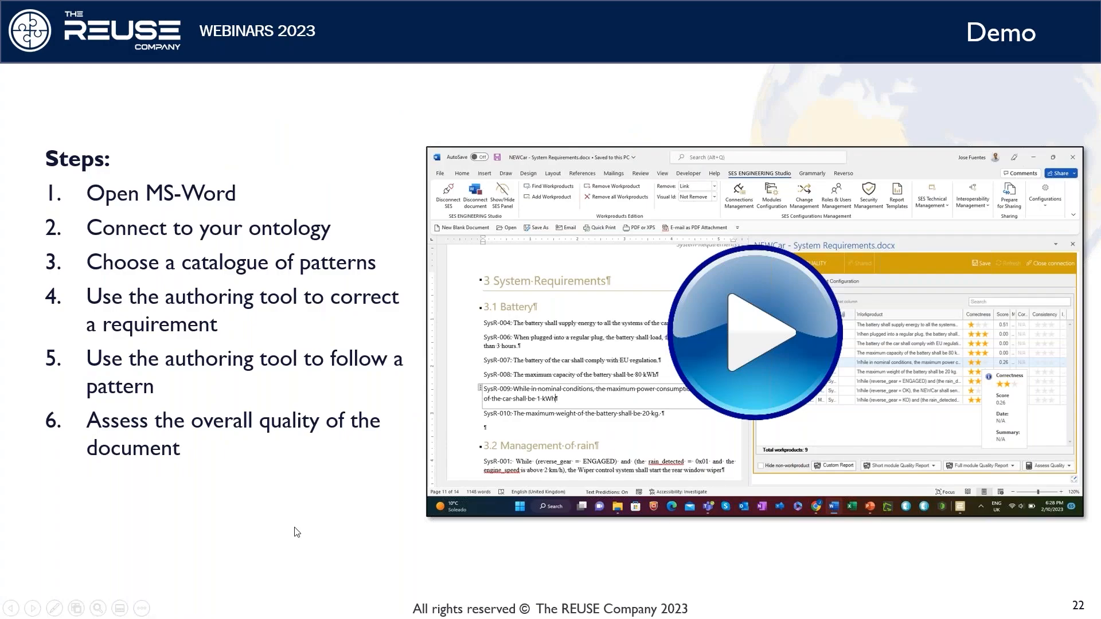
click(298, 527)
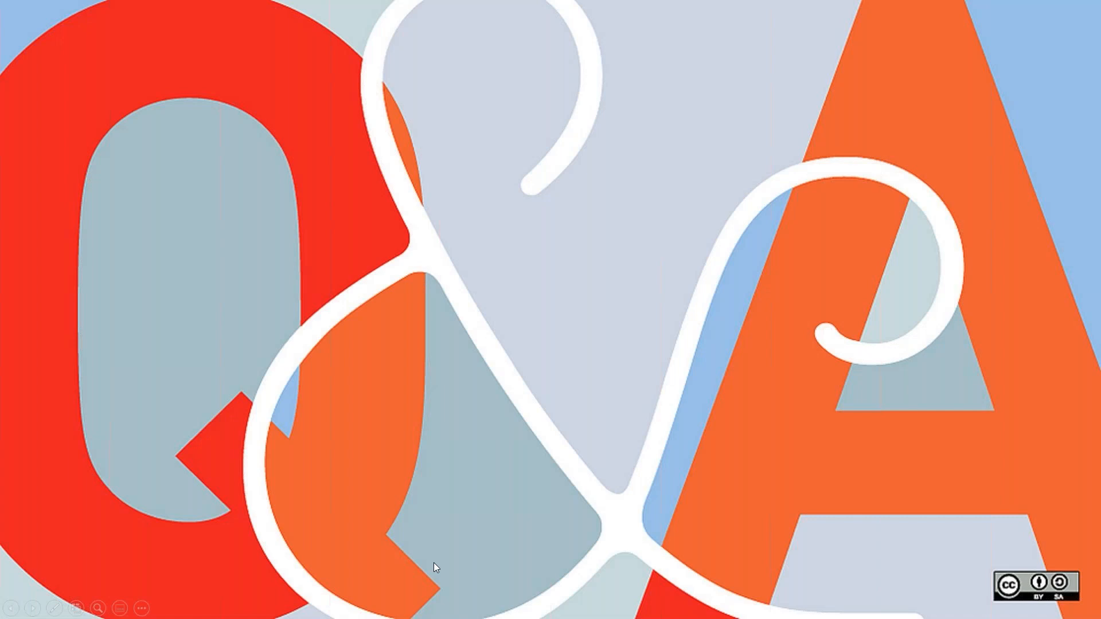